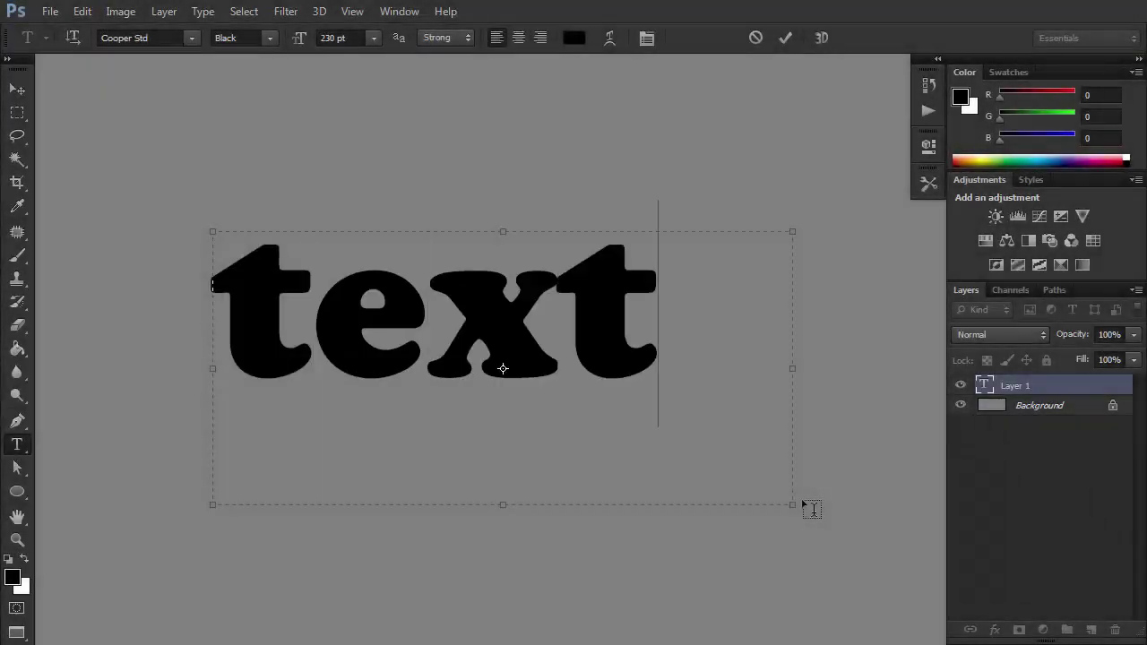
Open the text layer's Blending Options and add a white Stroke
{"action": "right_click", "coordinate": [1049, 386]}
{"action": "left_click", "coordinate": [784, 105]}
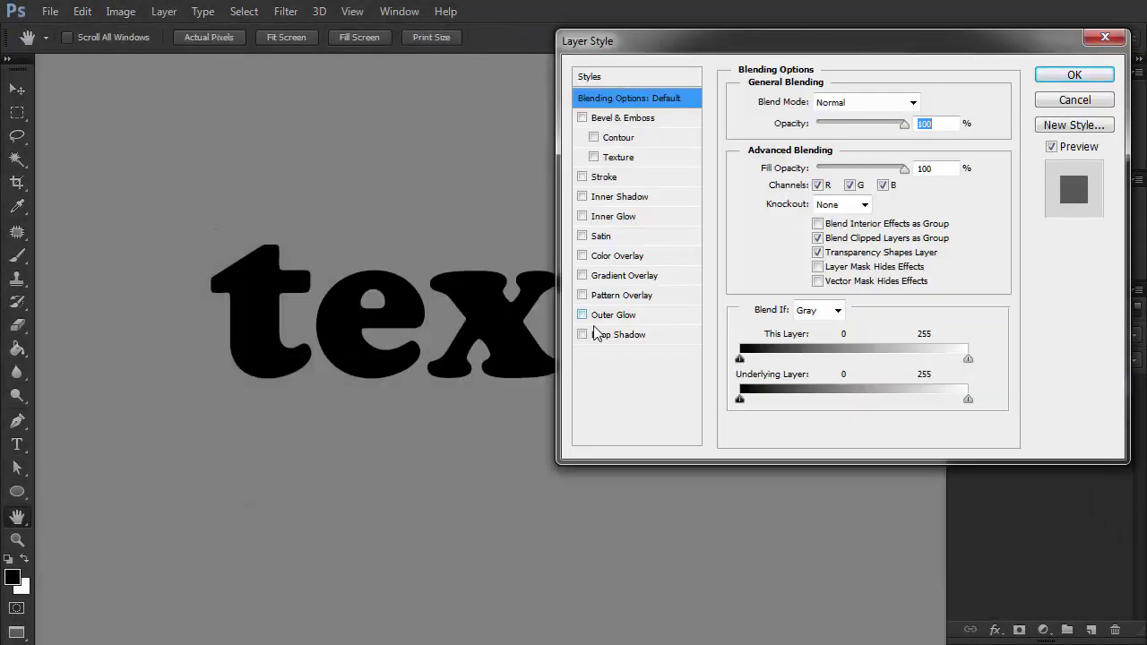
{"action": "left_click_drag", "start_coordinate": [487, 348], "coordinate": [346, 346]}
{"action": "left_click", "coordinate": [582, 177]}
{"action": "left_click", "coordinate": [784, 223]}
{"action": "left_click", "coordinate": [335, 149]}
{"action": "left_click", "coordinate": [783, 134]}
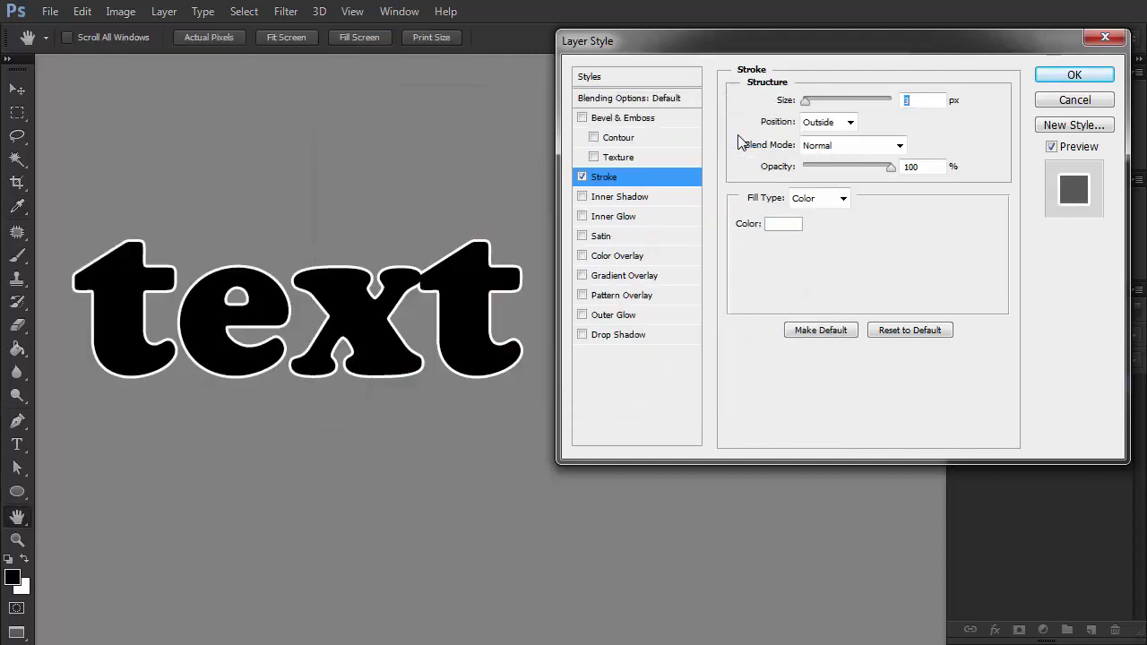
Keep the stroke a solid Color fill, 9 px wide, positioned Center
{"action": "left_click", "coordinate": [844, 198]}
{"action": "left_click", "coordinate": [808, 231]}
{"action": "left_click", "coordinate": [844, 198]}
{"action": "left_click", "coordinate": [807, 245]}
{"action": "left_click", "coordinate": [843, 198]}
{"action": "left_click", "coordinate": [803, 217]}
{"action": "left_click_drag", "start_coordinate": [807, 103], "coordinate": [815, 105]}
{"action": "type", "text": "9"}
{"action": "key", "text": "Tab"}
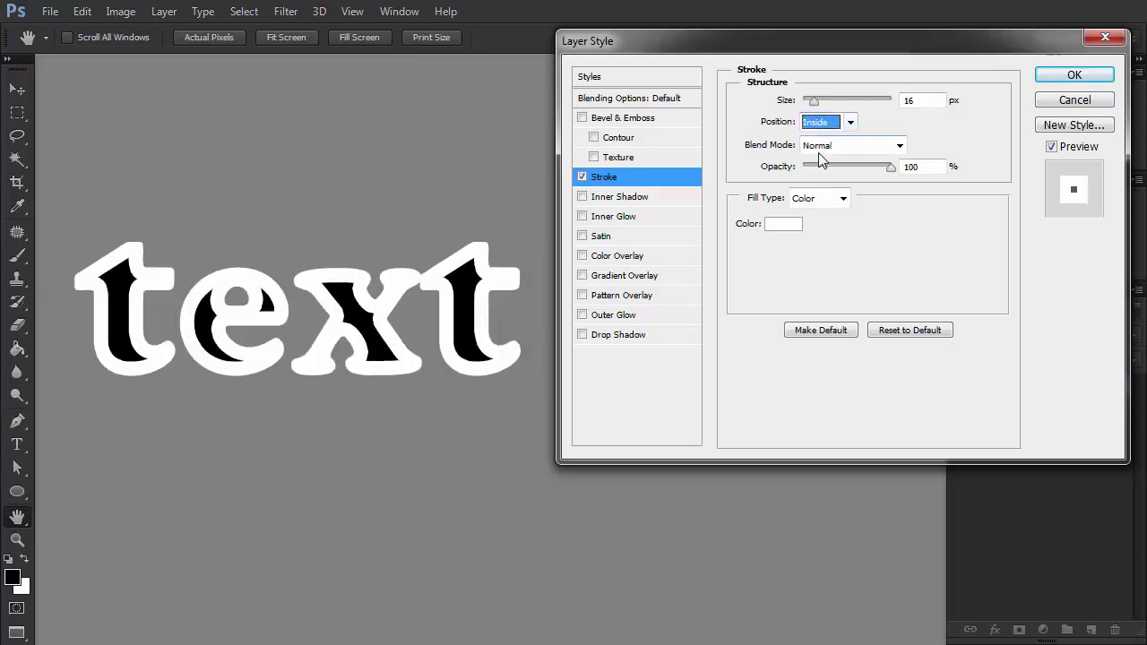
{"action": "left_click", "coordinate": [829, 122]}
{"action": "left_click", "coordinate": [823, 171]}
{"action": "left_click", "coordinate": [892, 144]}
{"action": "left_click", "coordinate": [892, 144]}
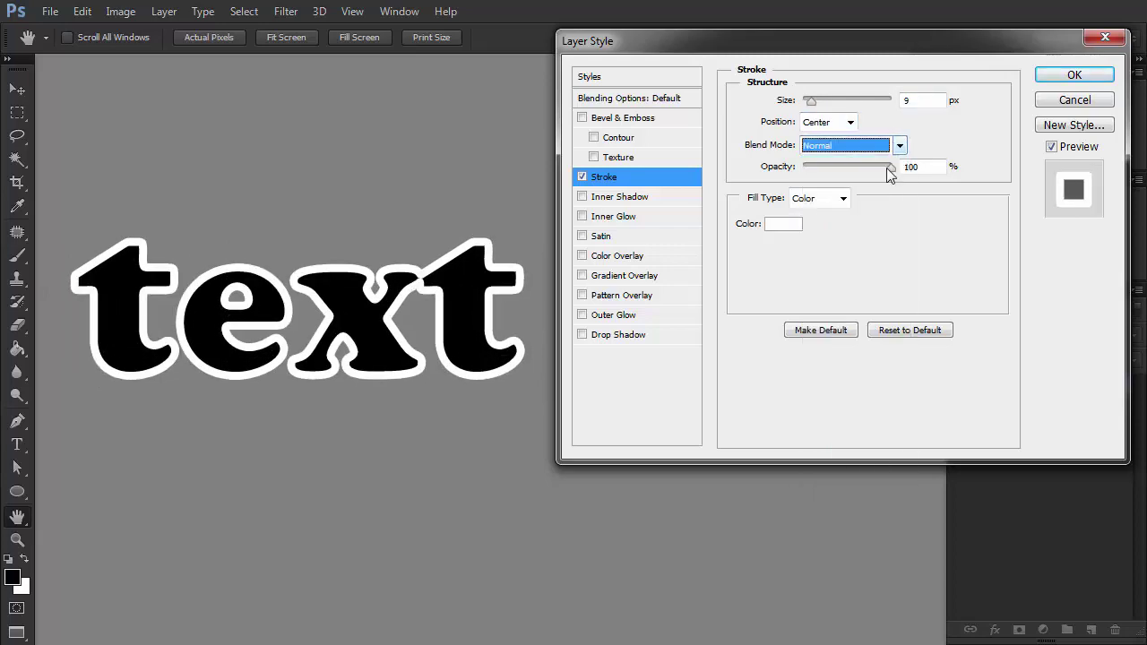
Add Bevel & Emboss, Gradient Overlay, Drop Shadow and contoured Satin effects, then apply the style
{"action": "right_click", "coordinate": [953, 386]}
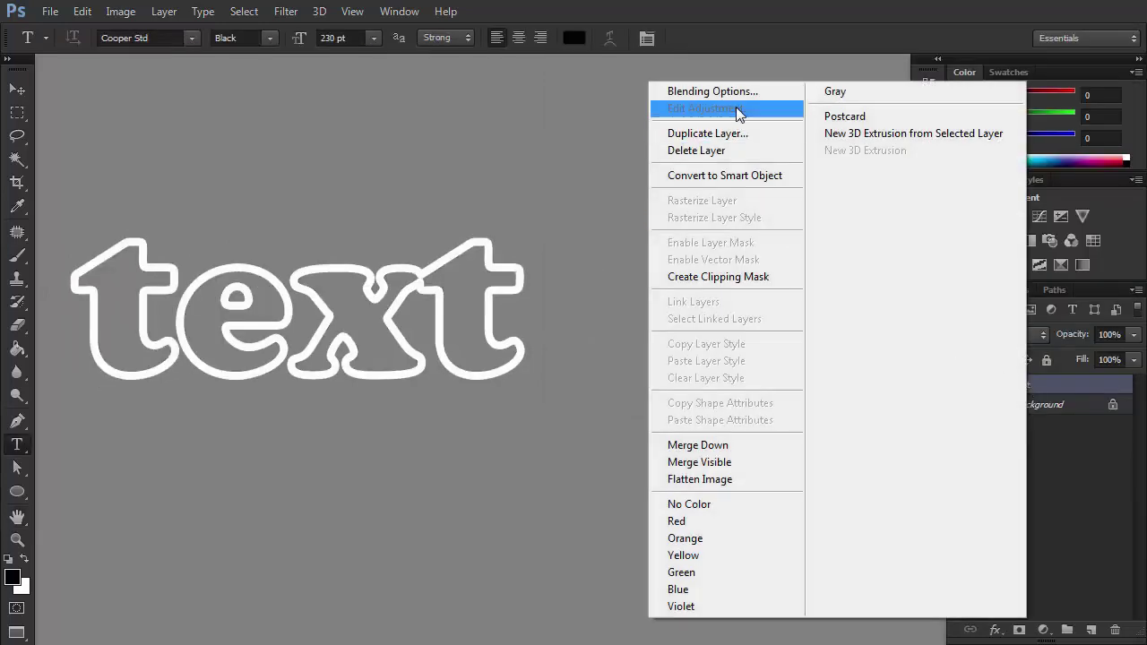
{"action": "left_click", "coordinate": [712, 90]}
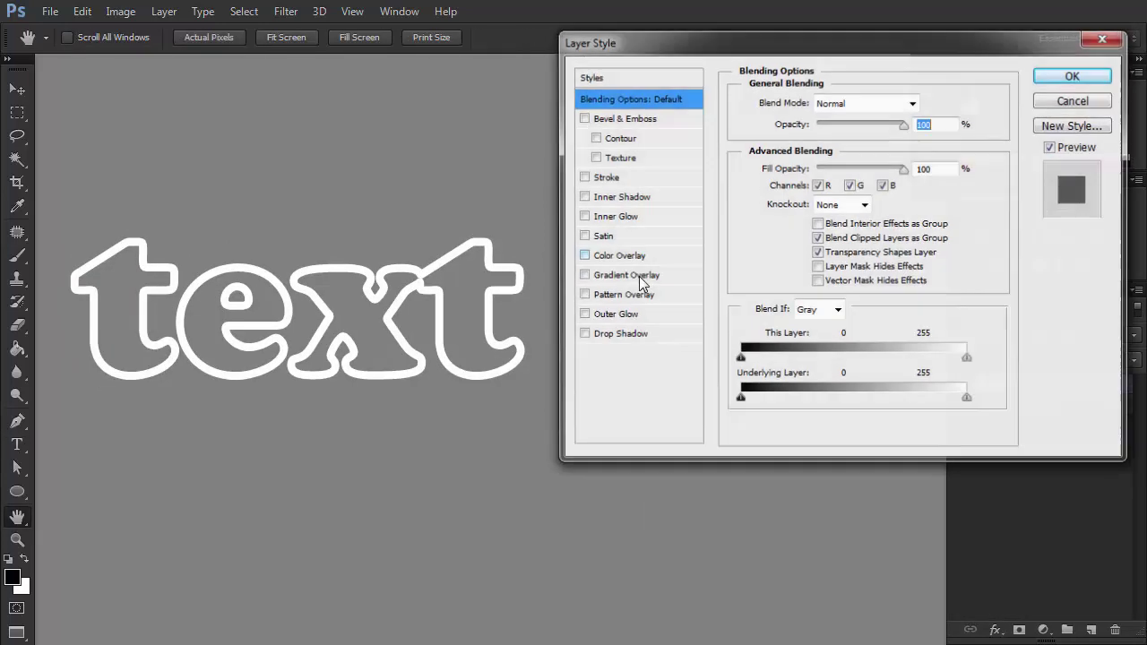
{"action": "left_click", "coordinate": [582, 117]}
{"action": "left_click", "coordinate": [582, 275]}
{"action": "left_click", "coordinate": [582, 334]}
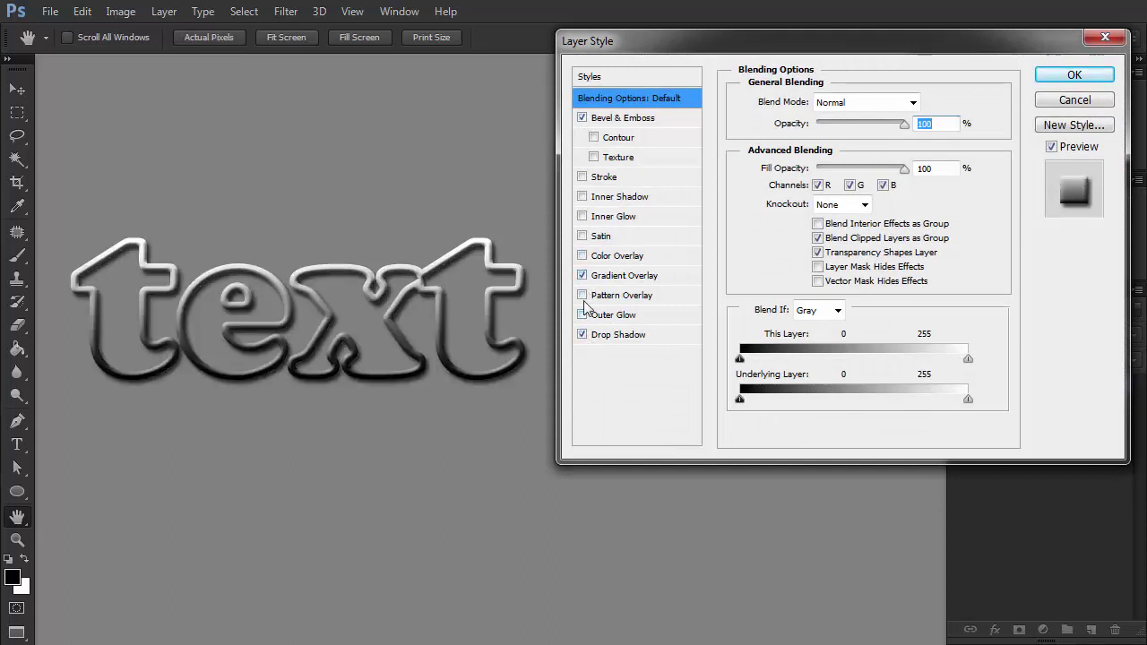
{"action": "left_click", "coordinate": [600, 236]}
{"action": "left_click", "coordinate": [831, 226]}
{"action": "left_click", "coordinate": [787, 296]}
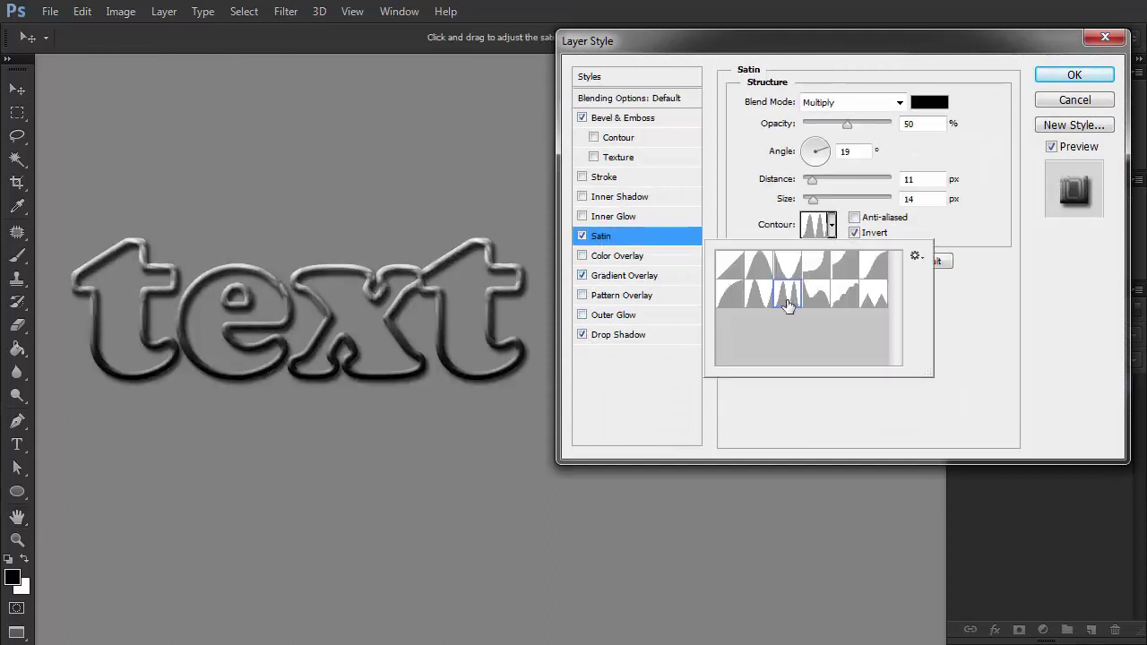
{"action": "left_click", "coordinate": [966, 301]}
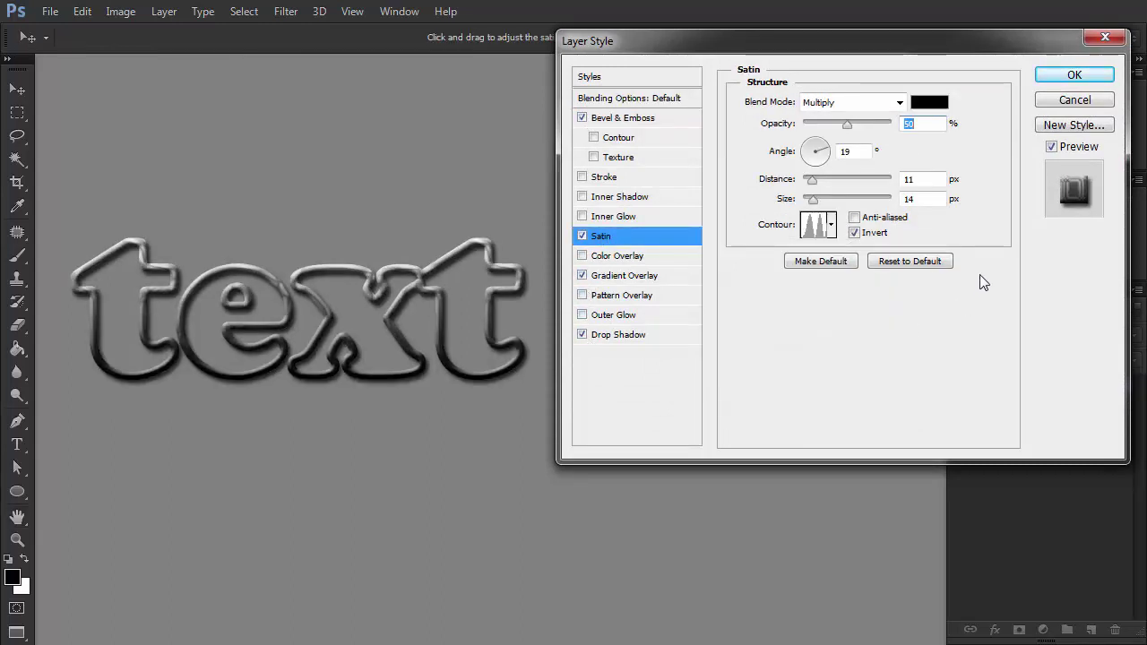
{"action": "left_click", "coordinate": [1075, 76]}
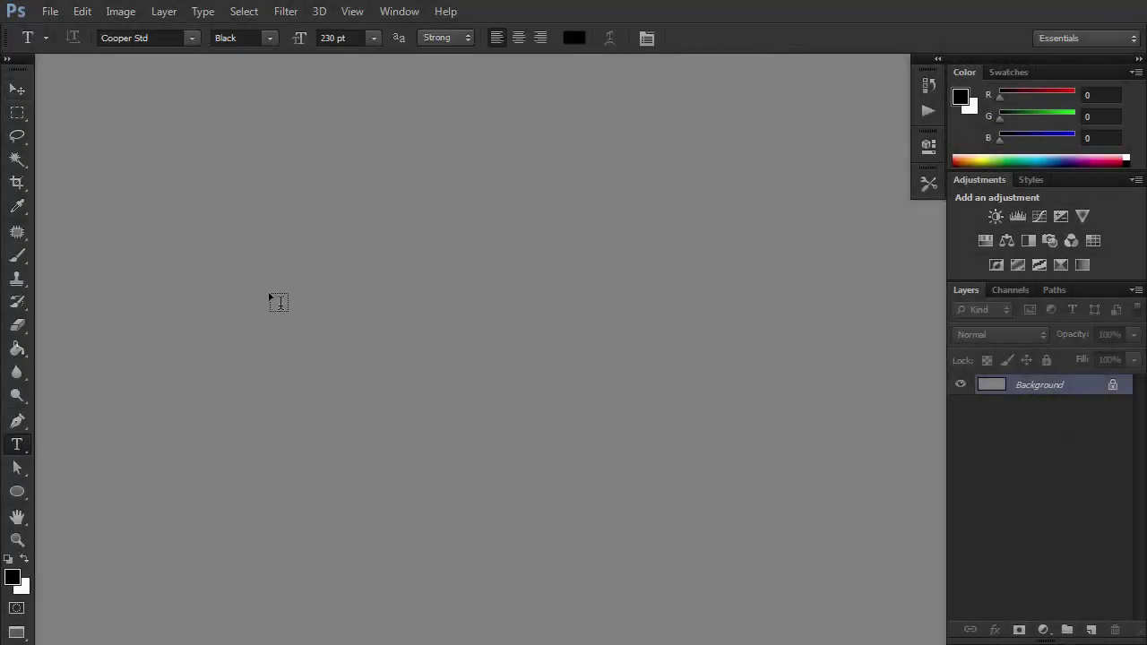
Type the word 'text' in a large Cooper Std 230 pt text box and commit it
{"action": "left_click_drag", "start_coordinate": [213, 231], "coordinate": [792, 504]}
{"action": "type", "text": "text"}
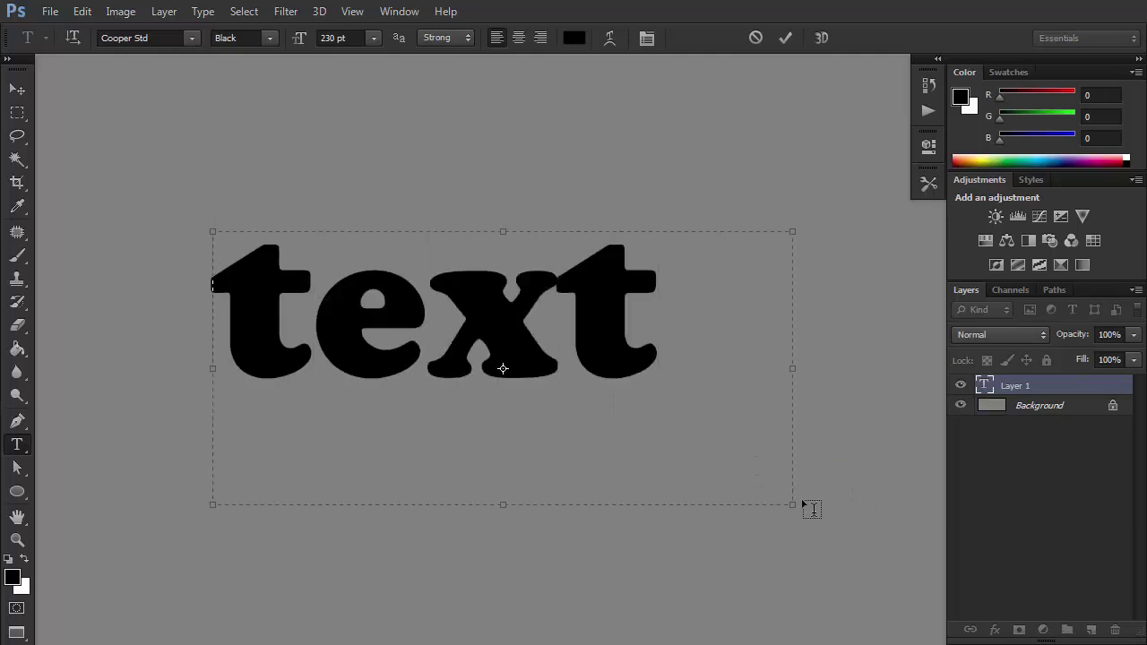
{"action": "key", "text": "ctrl+Return"}
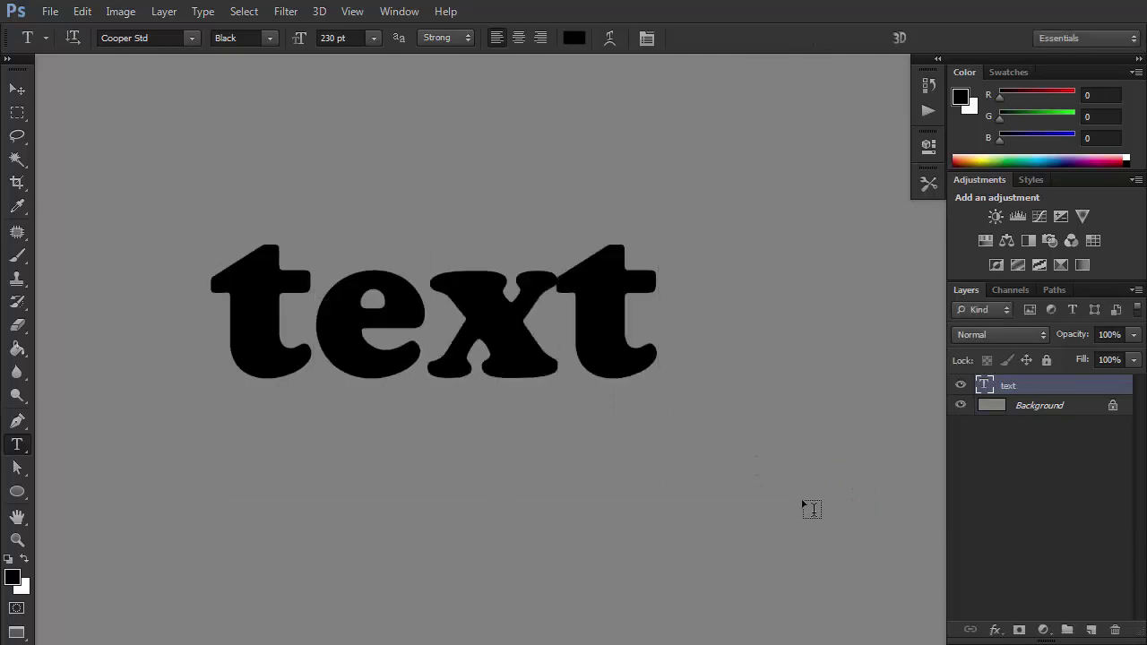
{"action": "right_click", "coordinate": [1050, 391]}
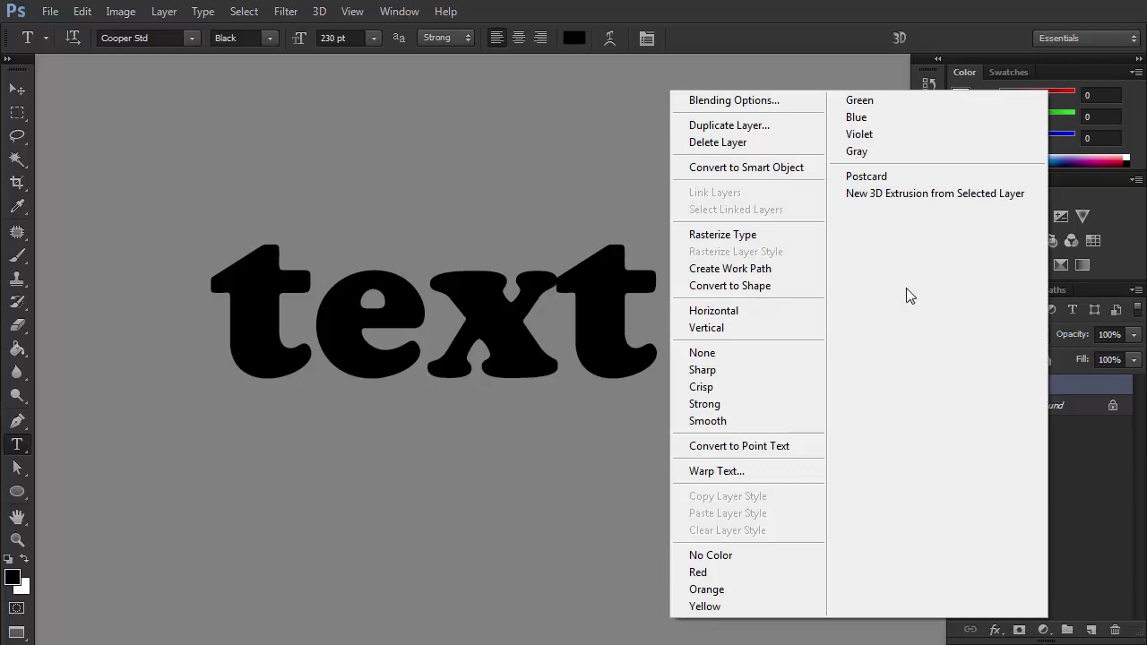
In Blending Options, add a 3 px Stroke coloured white (ffffff)
{"action": "left_click", "coordinate": [785, 111]}
{"action": "left_click_drag", "start_coordinate": [545, 272], "coordinate": [347, 344]}
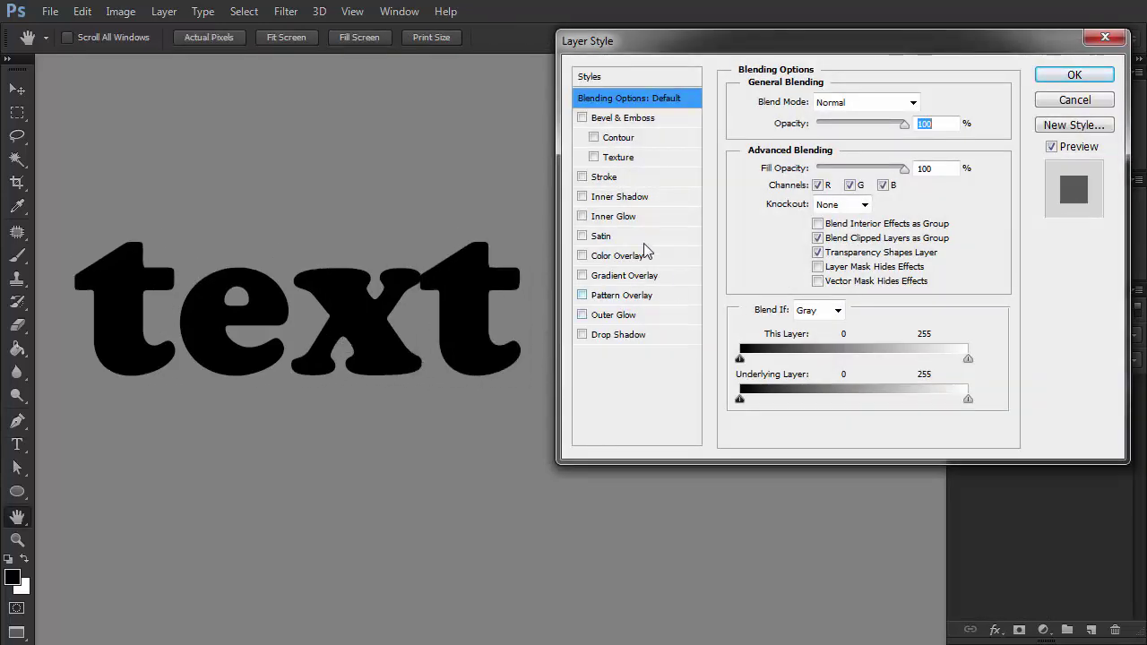
{"action": "left_click", "coordinate": [583, 178]}
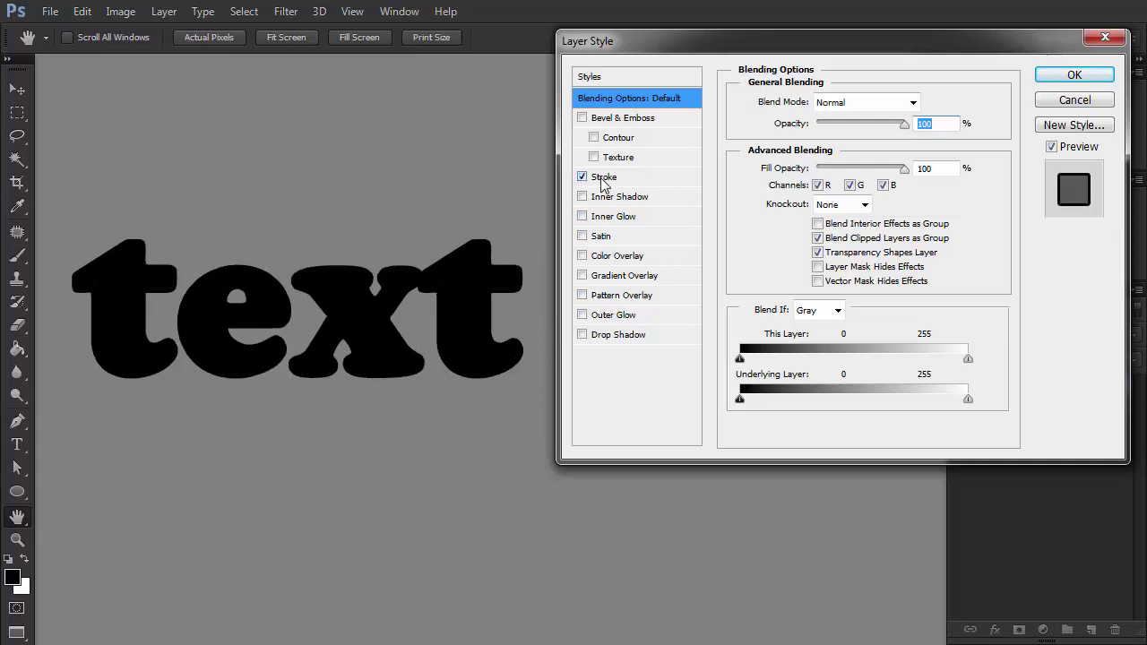
{"action": "left_click", "coordinate": [603, 179]}
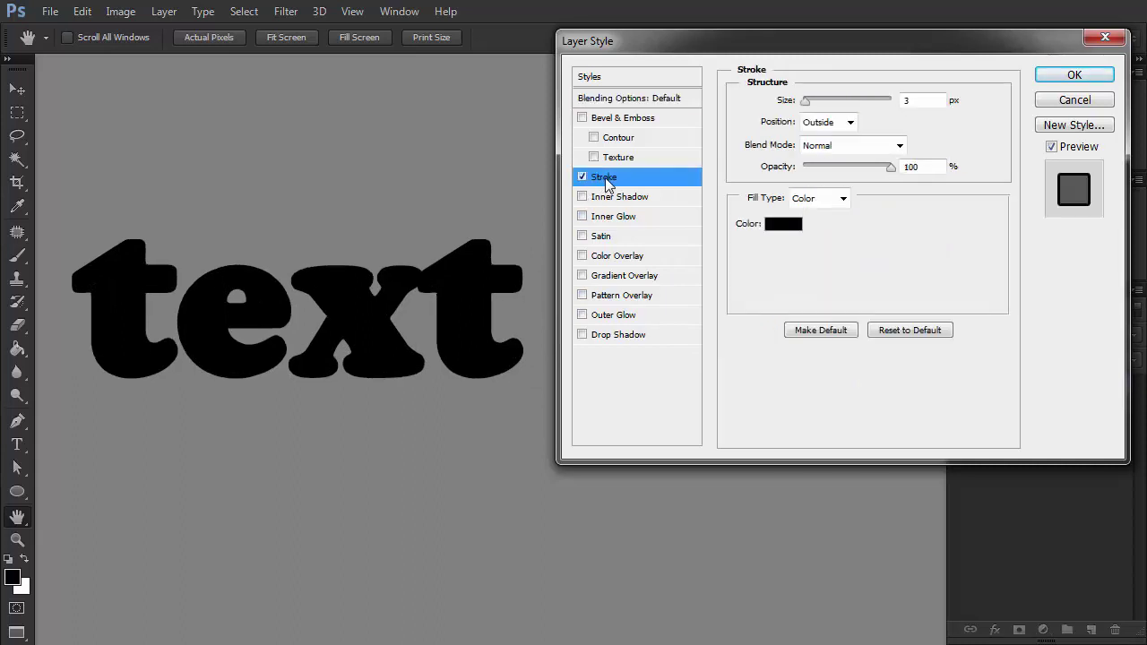
{"action": "left_click", "coordinate": [783, 231]}
{"action": "mouse_move", "coordinate": [363, 190]}
{"action": "left_mouse_down"}
{"action": "mouse_move", "coordinate": [377, 179]}
{"action": "mouse_move", "coordinate": [277, 120]}
{"action": "left_mouse_up"}
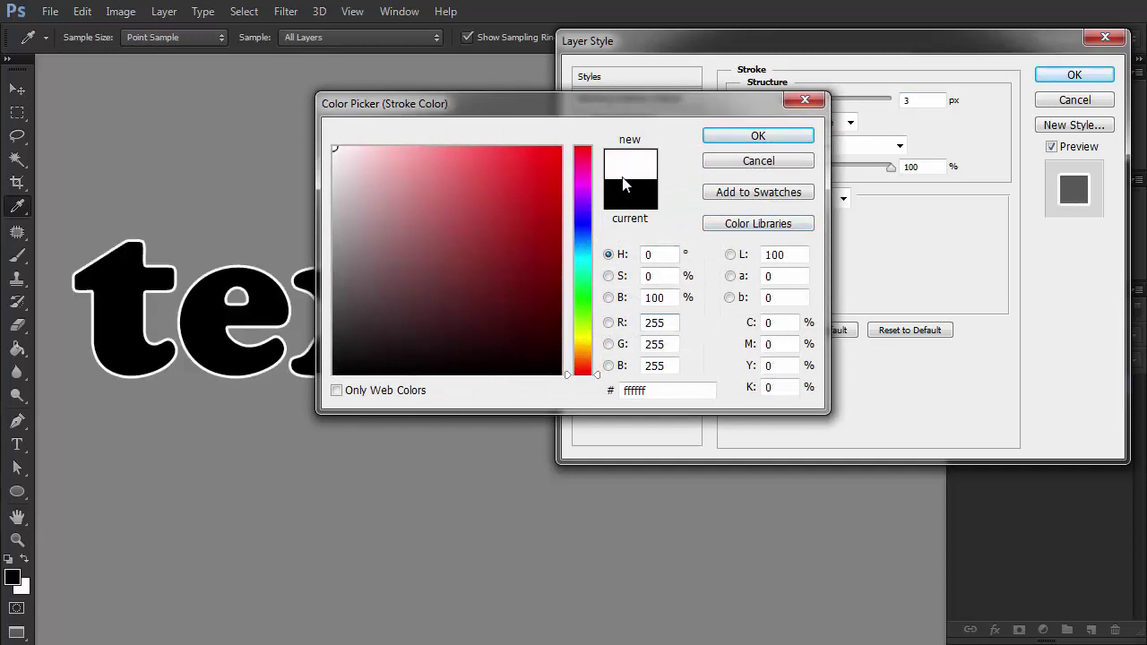
{"action": "left_click", "coordinate": [753, 136]}
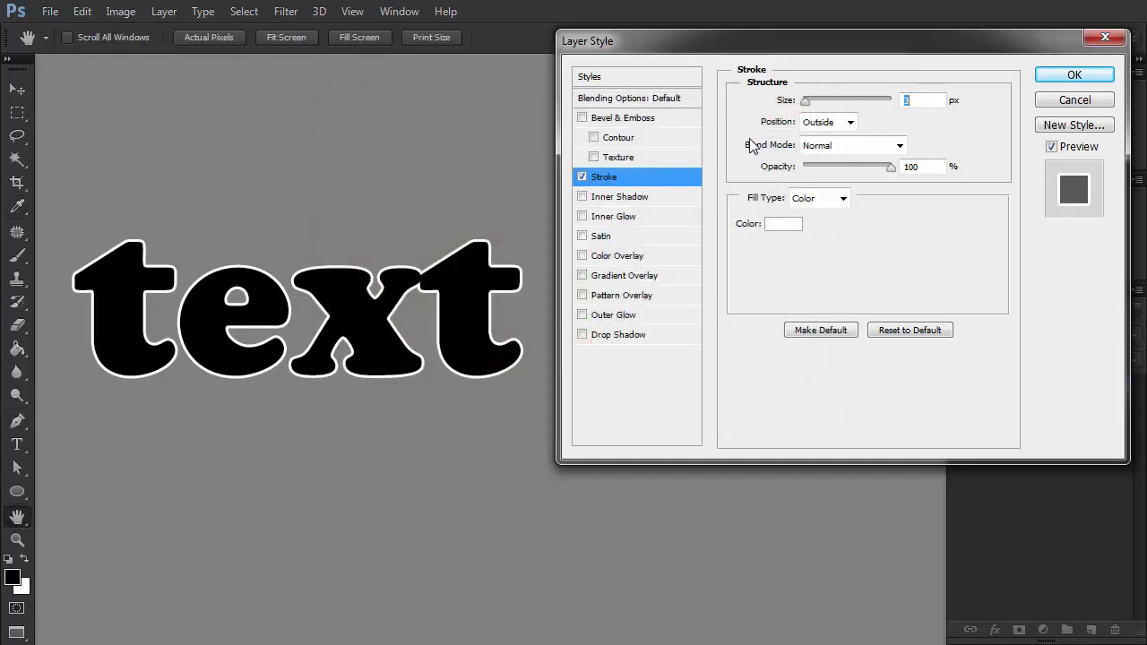
Try Gradient and Pattern stroke fill types, then return to a solid Color fill
{"action": "left_click", "coordinate": [841, 199]}
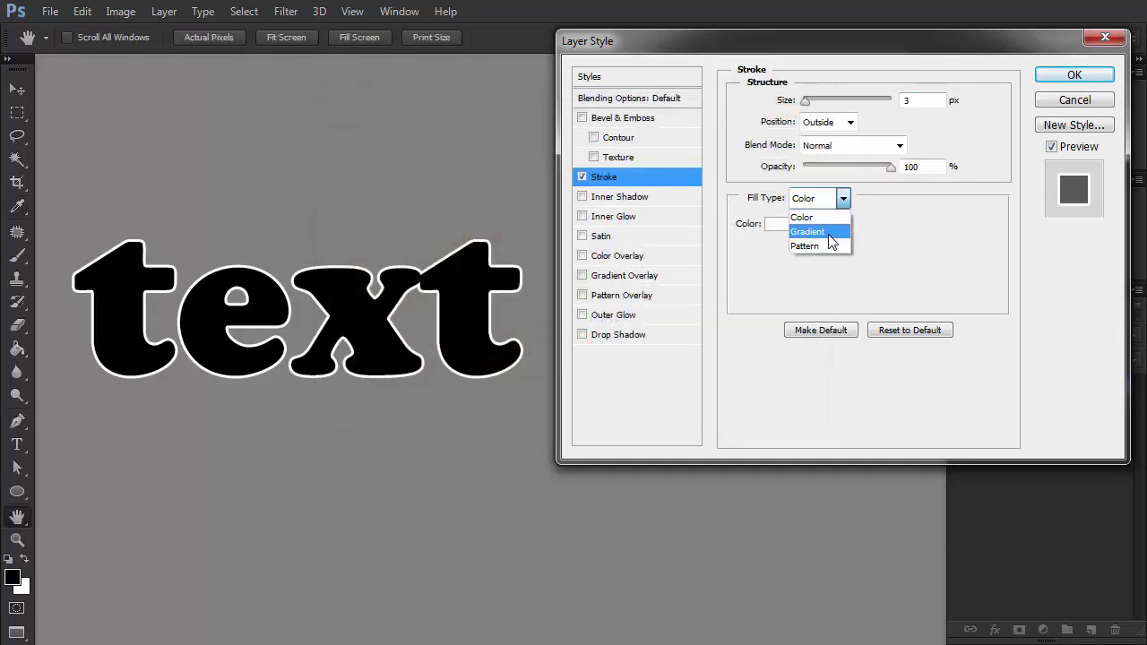
{"action": "left_click", "coordinate": [811, 233]}
{"action": "left_click", "coordinate": [842, 198]}
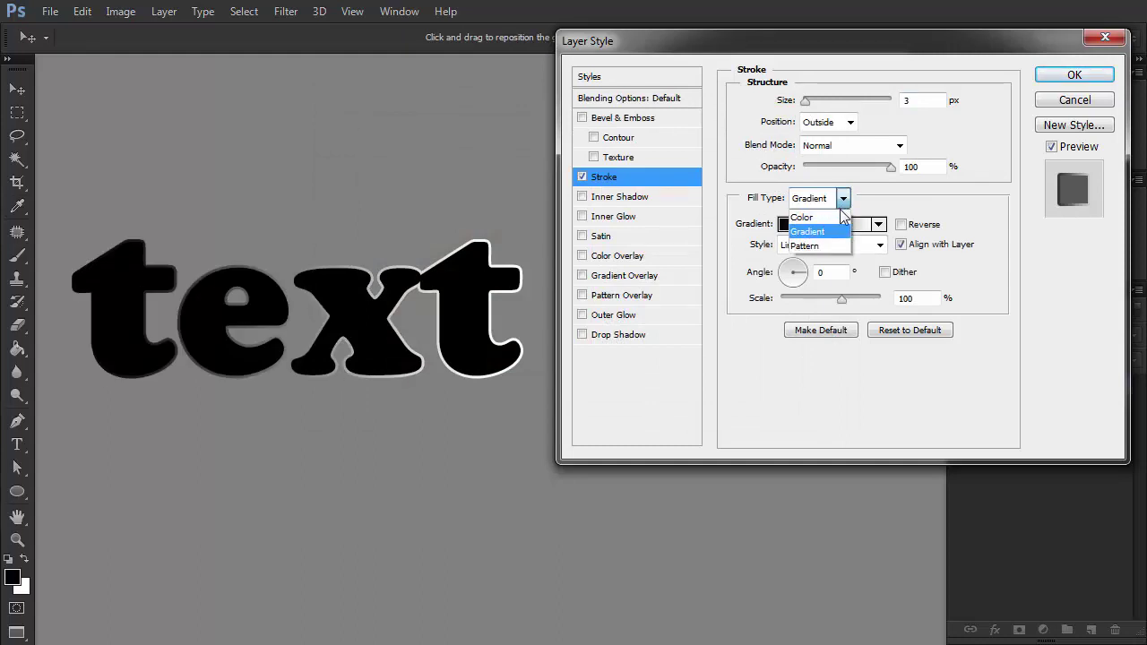
{"action": "left_click", "coordinate": [832, 246]}
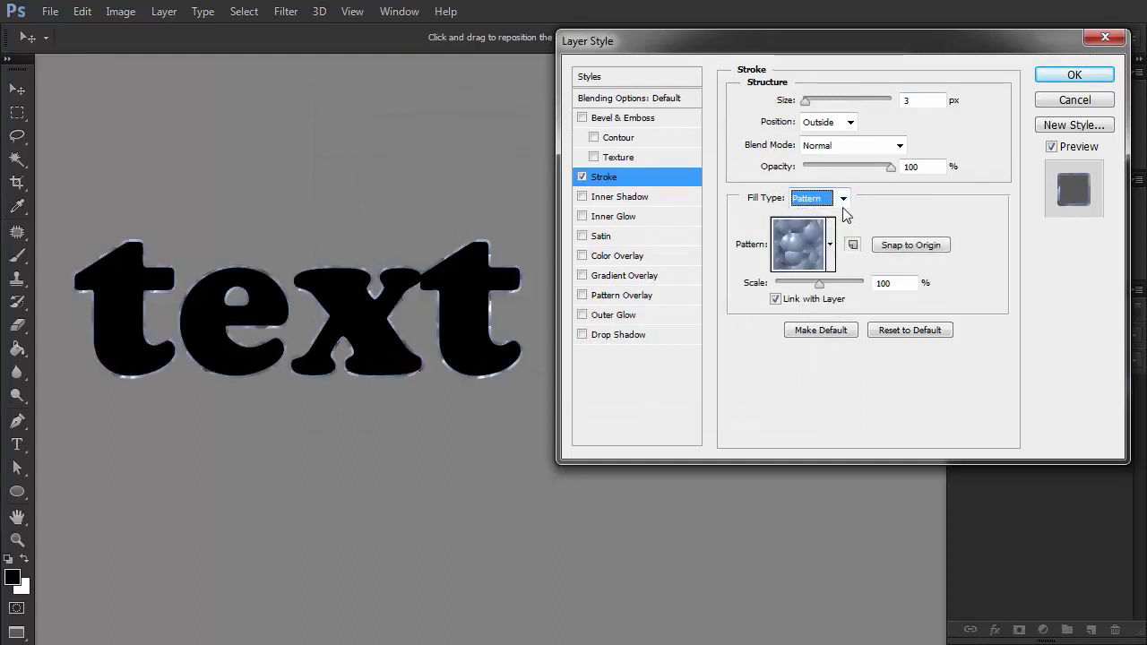
{"action": "left_click", "coordinate": [842, 199]}
{"action": "left_click", "coordinate": [804, 217]}
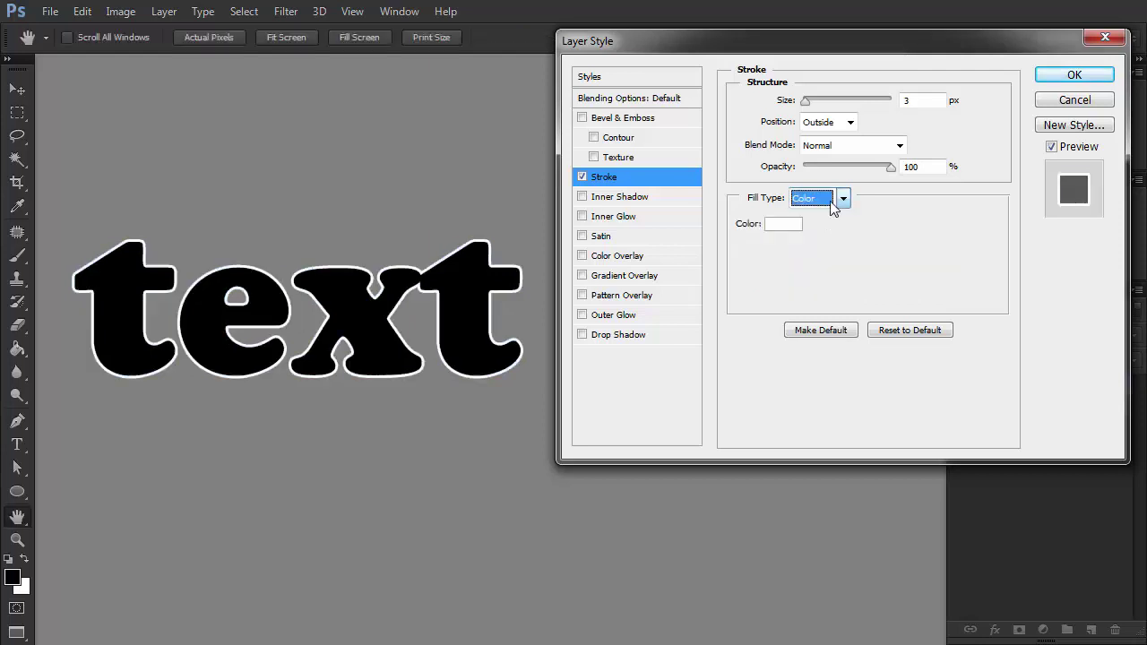
Make the stroke 9 px, centred on the letter edges, with Normal blend mode
{"action": "left_click_drag", "start_coordinate": [809, 104], "coordinate": [814, 106]}
{"action": "left_click", "coordinate": [825, 122]}
{"action": "left_click", "coordinate": [823, 145]}
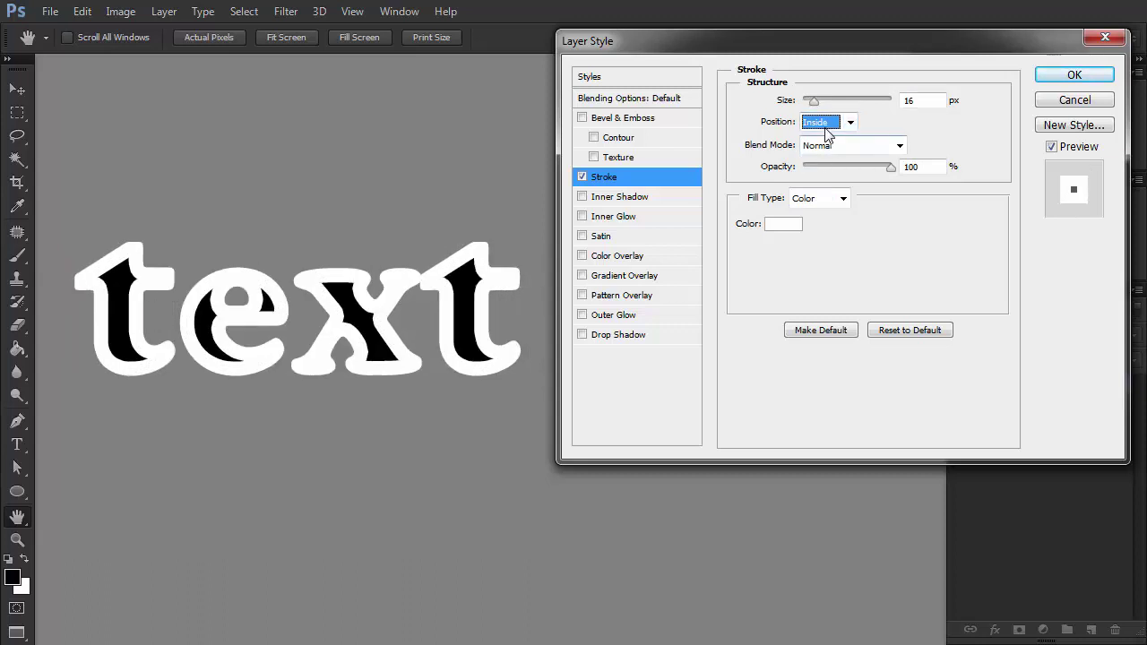
{"action": "left_click_drag", "start_coordinate": [815, 101], "coordinate": [815, 105]}
{"action": "left_click", "coordinate": [825, 122]}
{"action": "left_click", "coordinate": [823, 170]}
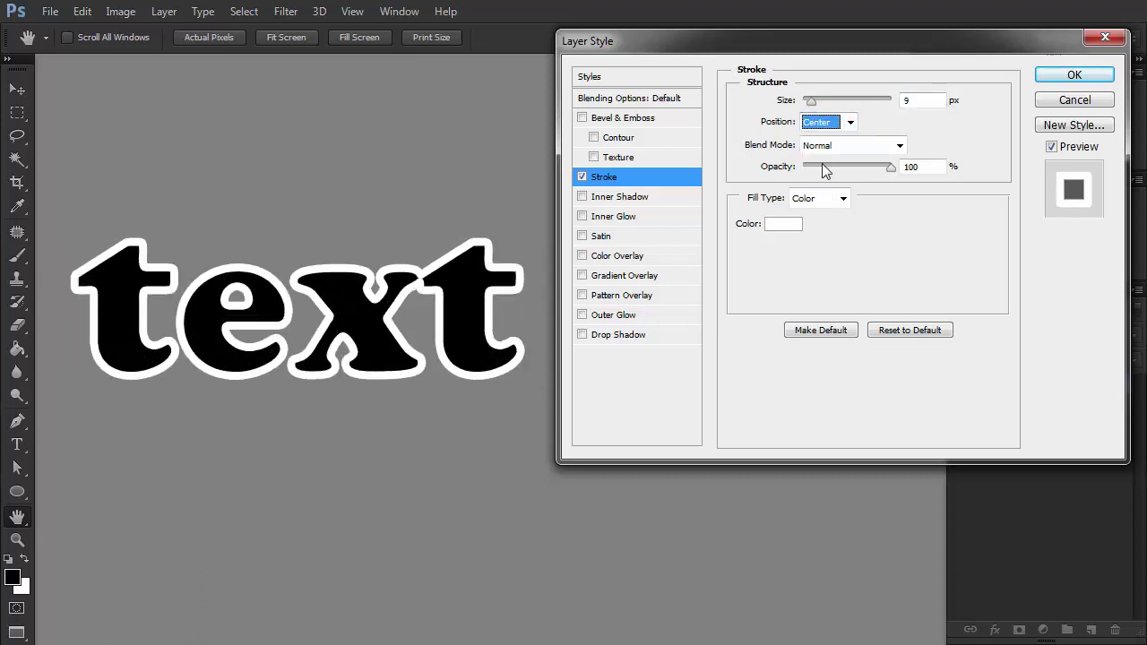
{"action": "left_click", "coordinate": [899, 146]}
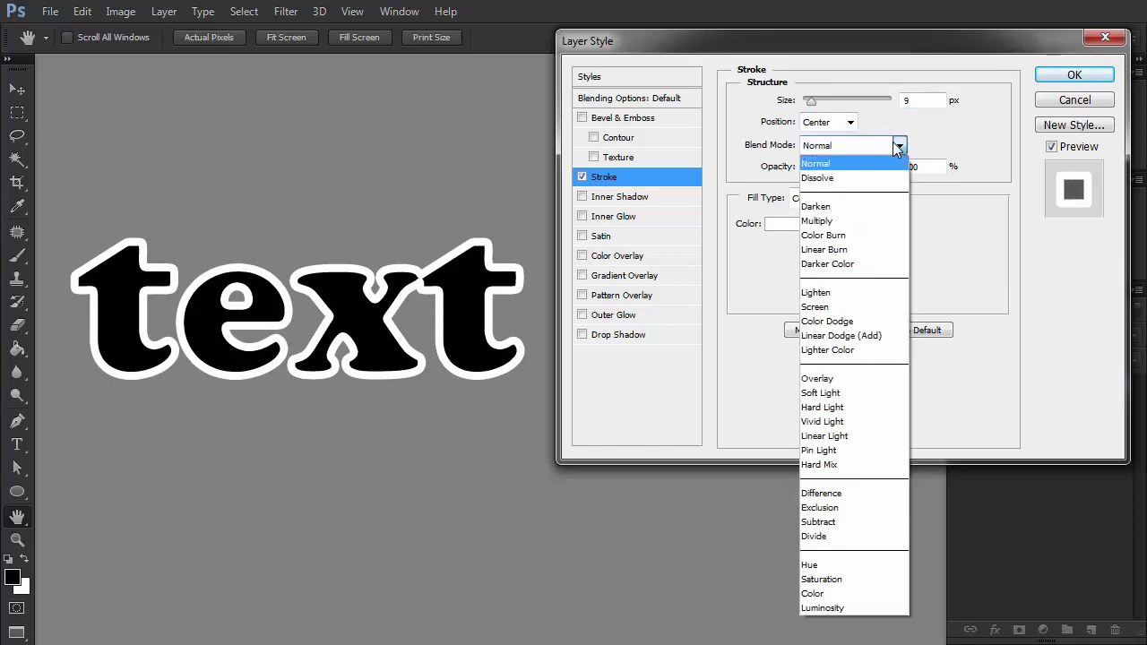
{"action": "left_click", "coordinate": [899, 146]}
{"action": "mouse_move", "coordinate": [870, 168]}
{"action": "left_mouse_down"}
{"action": "mouse_move", "coordinate": [845, 174]}
{"action": "mouse_move", "coordinate": [909, 176]}
{"action": "left_mouse_up"}
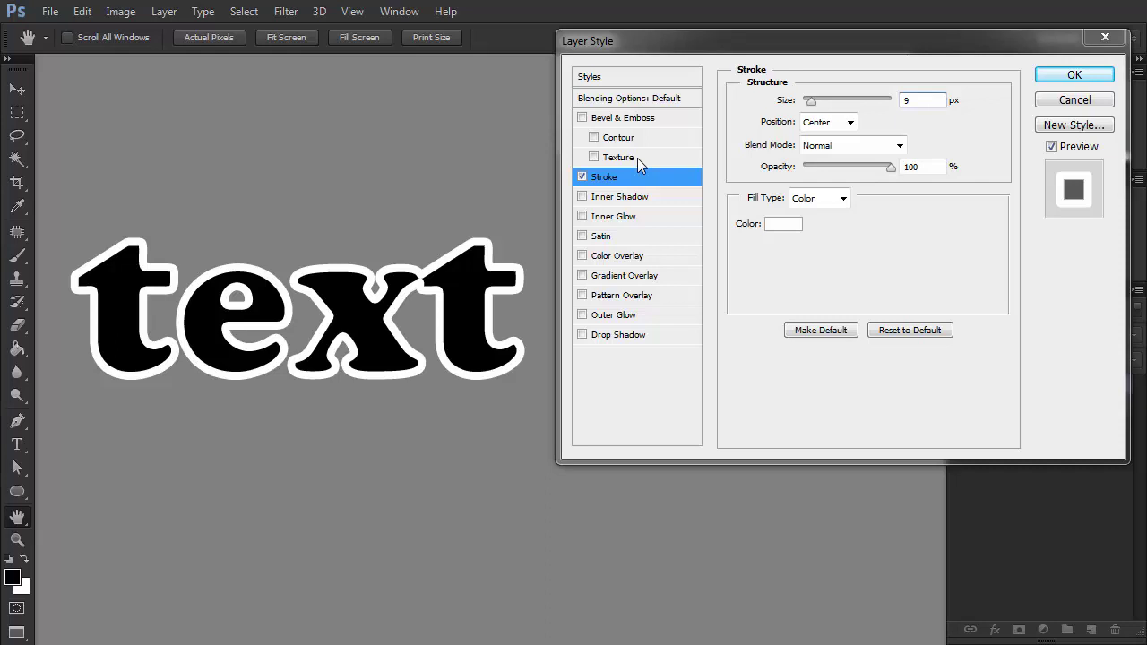
Lower Fill Opacity to 0% so only the outline shows, and enable Drop Shadow
{"action": "left_click", "coordinate": [604, 101]}
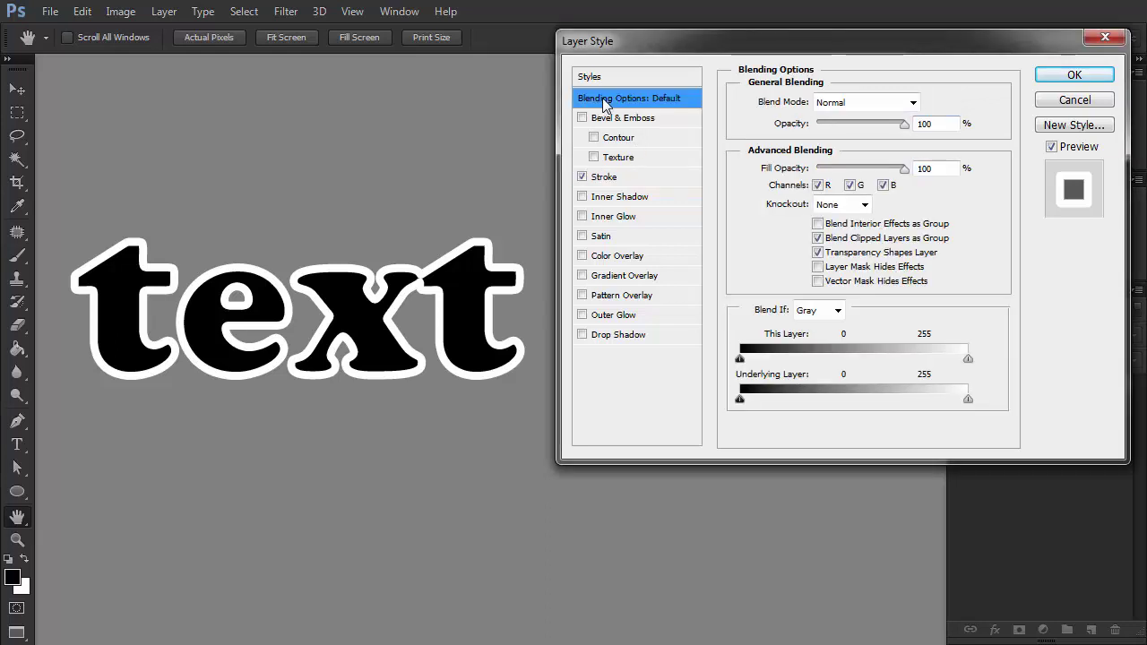
{"action": "left_click_drag", "start_coordinate": [904, 169], "coordinate": [789, 177]}
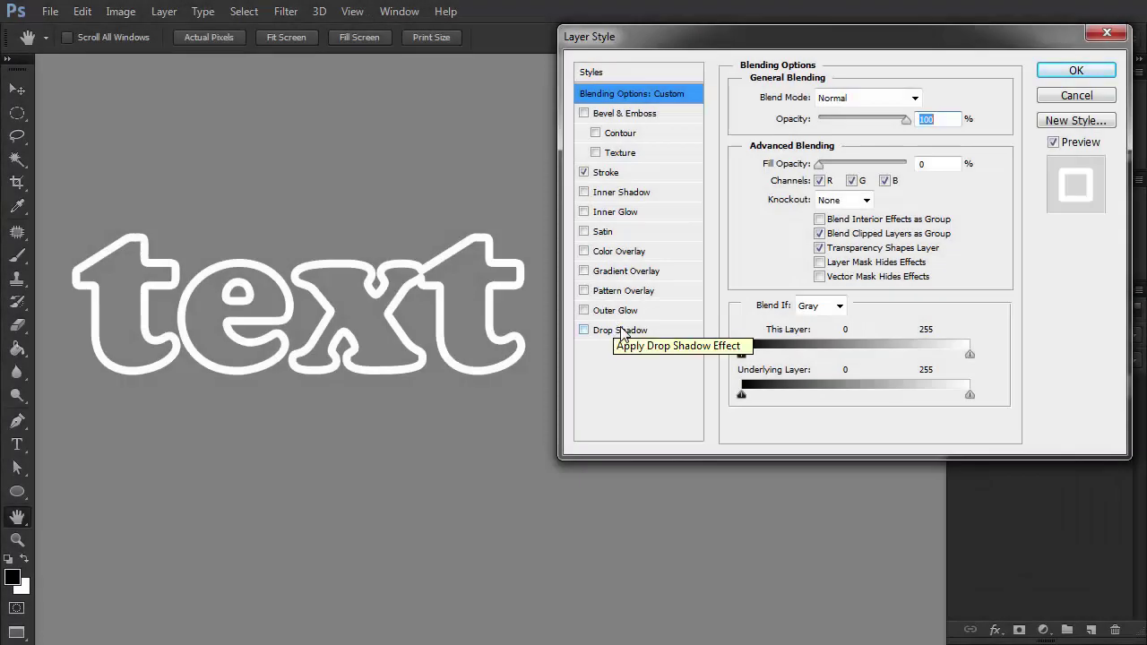
{"action": "left_click", "coordinate": [623, 331]}
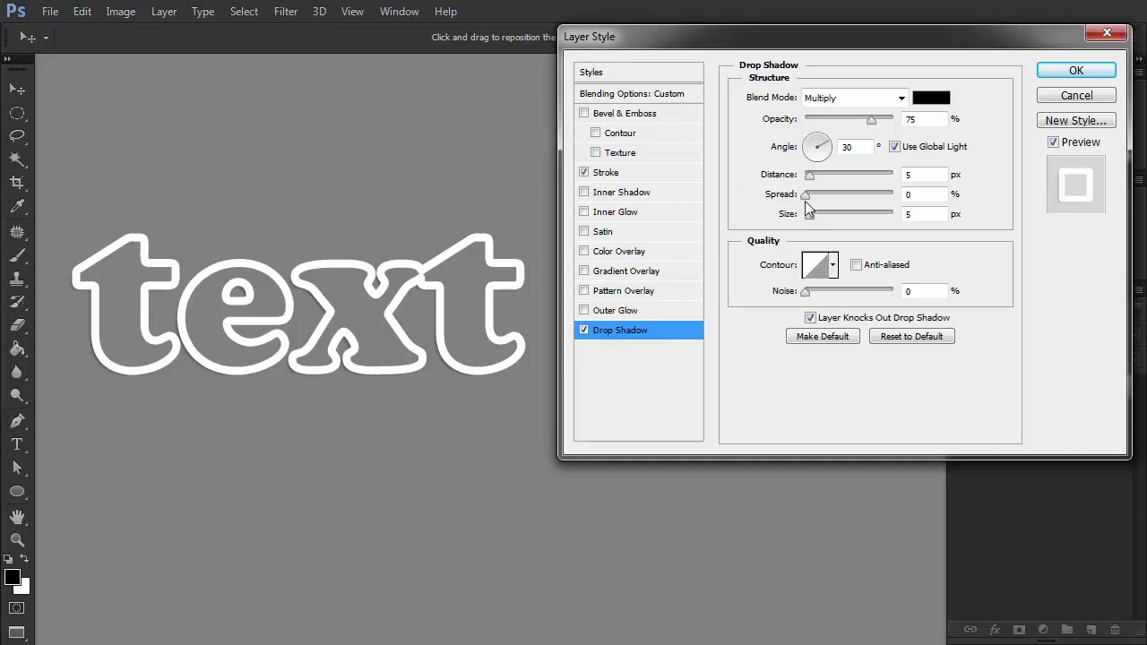
Enlarge the drop shadow's size and distance, then rasterize the layer style
{"action": "left_click_drag", "start_coordinate": [810, 216], "coordinate": [819, 217]}
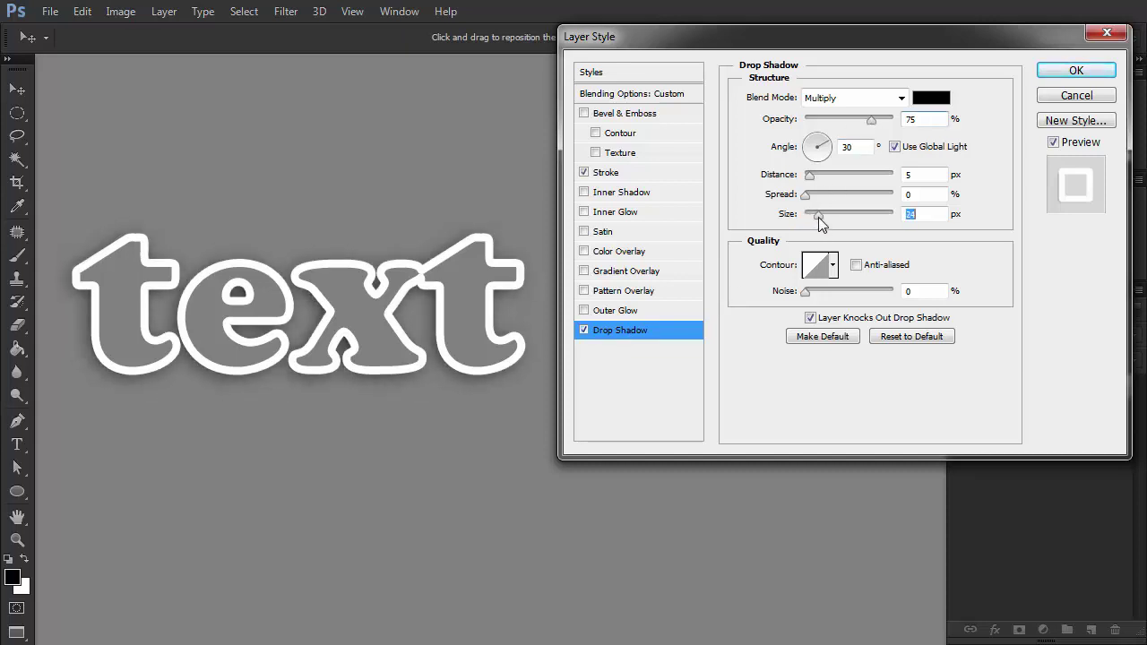
{"action": "left_click_drag", "start_coordinate": [811, 176], "coordinate": [821, 182]}
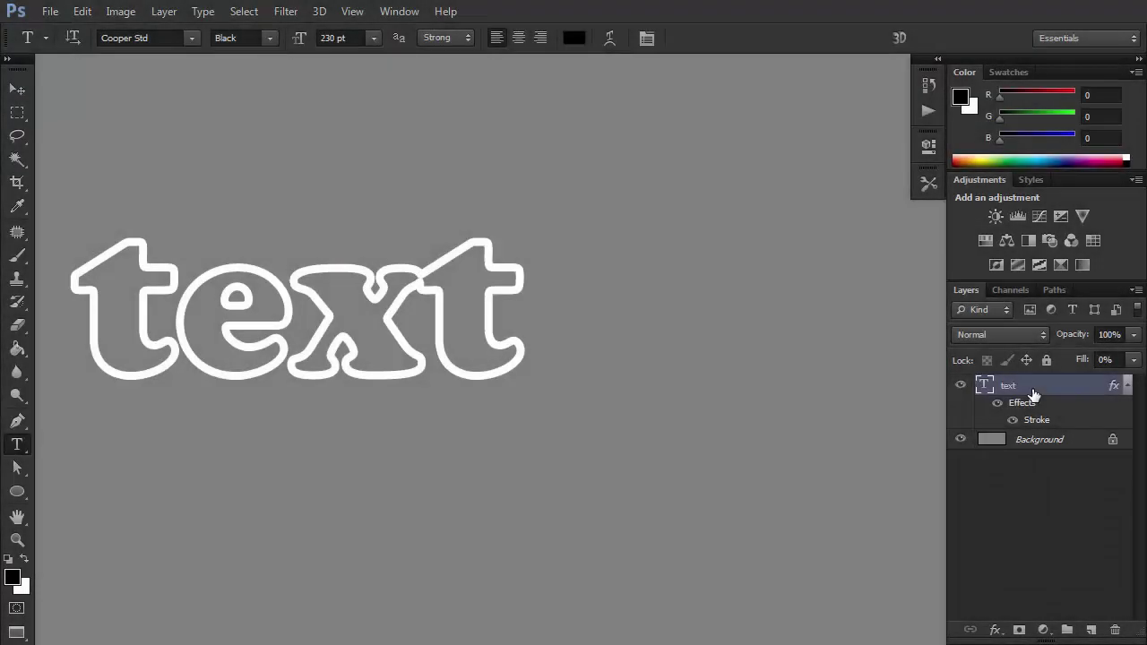
{"action": "right_click", "coordinate": [1033, 395]}
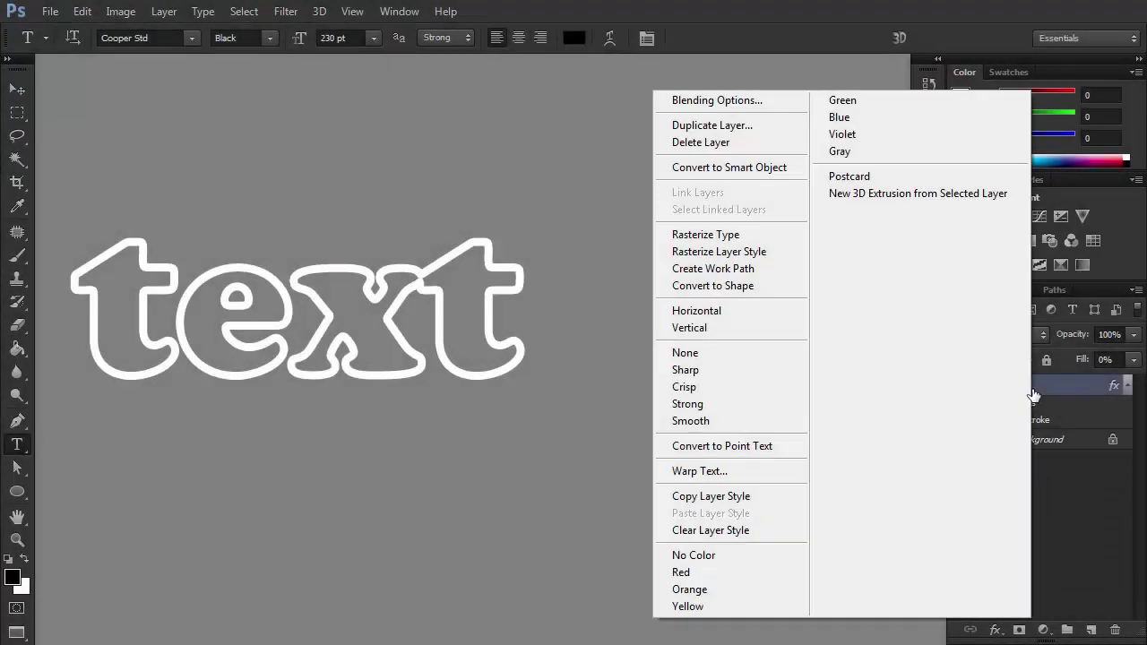
{"action": "left_click", "coordinate": [761, 252]}
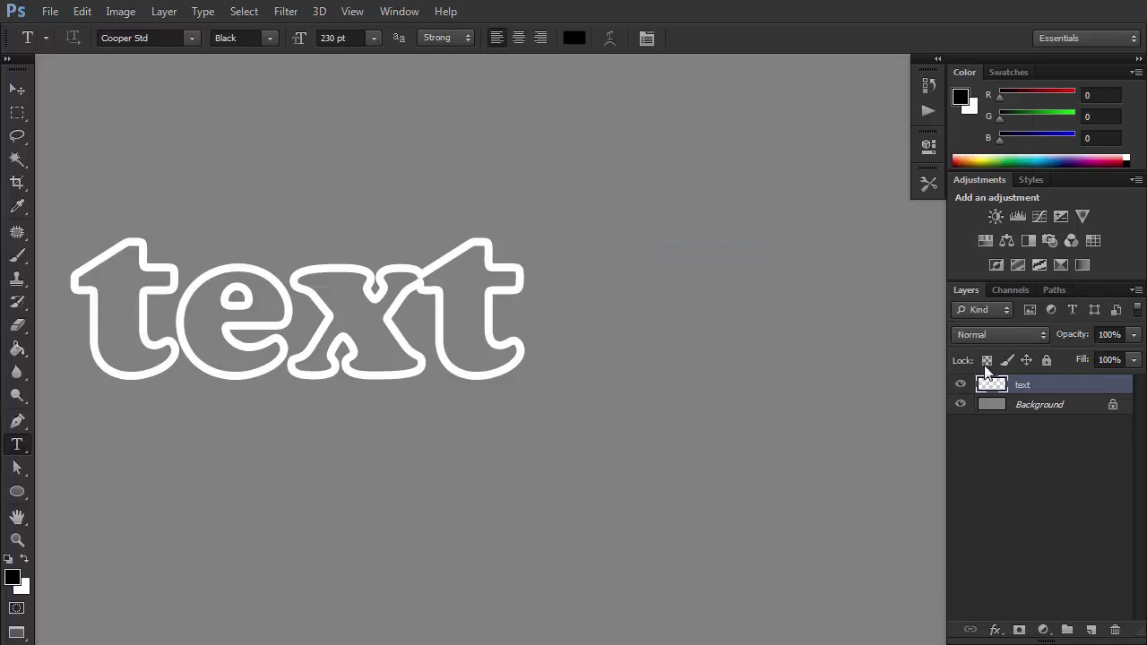
{"action": "right_click", "coordinate": [1054, 389]}
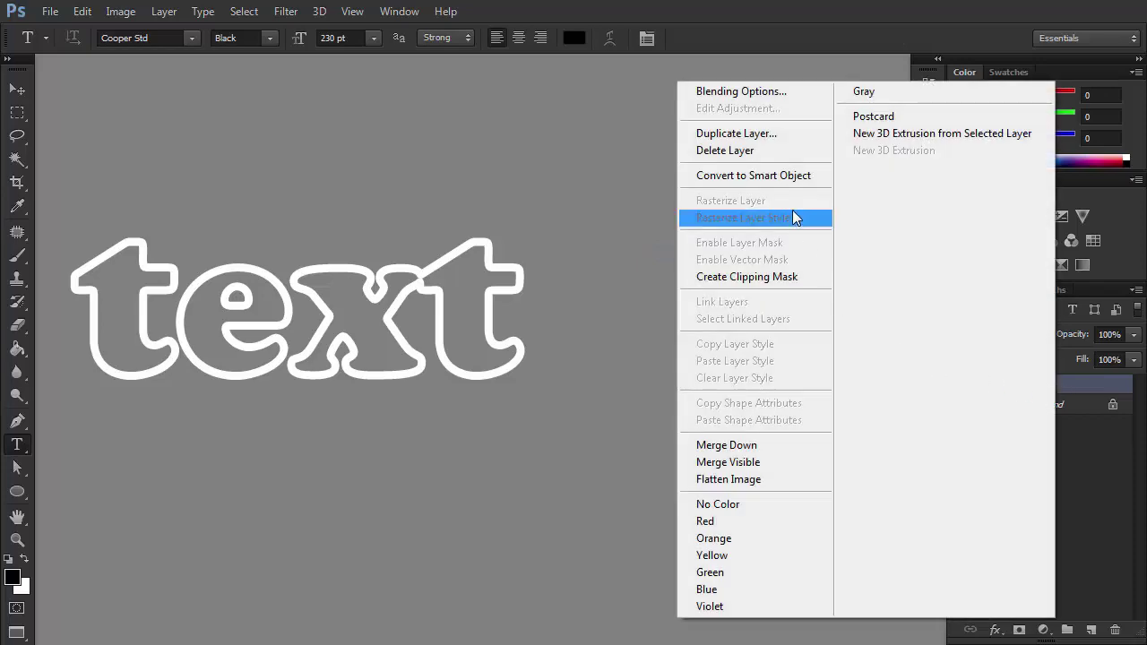
Add Bevel & Emboss, Gradient Overlay, Drop Shadow and a double-peak contour Satin to the outline
{"action": "left_click", "coordinate": [758, 92]}
{"action": "left_click", "coordinate": [583, 117]}
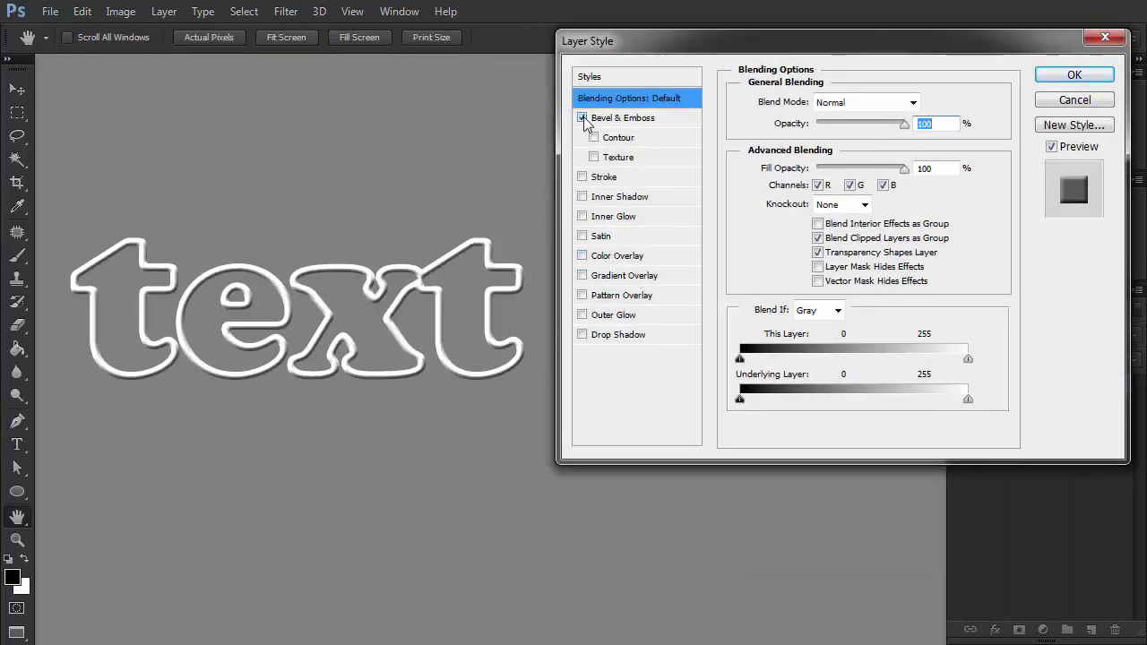
{"action": "left_click", "coordinate": [583, 275]}
{"action": "left_click", "coordinate": [583, 334]}
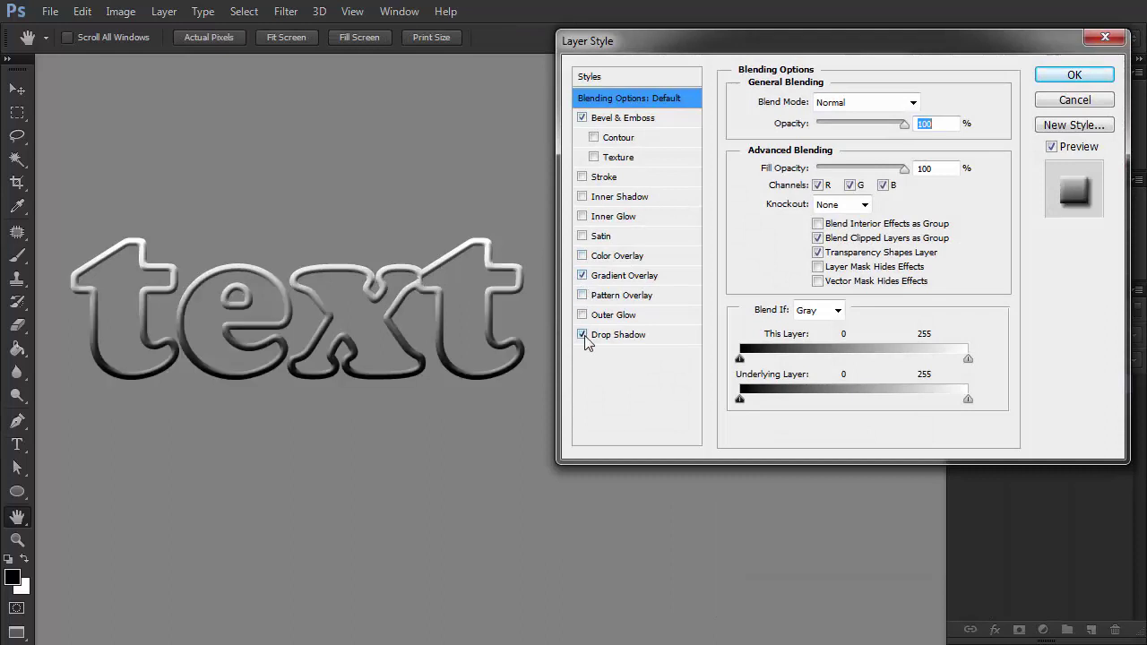
{"action": "left_click", "coordinate": [582, 236]}
{"action": "left_click", "coordinate": [601, 235]}
{"action": "left_click", "coordinate": [831, 225]}
{"action": "left_click", "coordinate": [788, 296]}
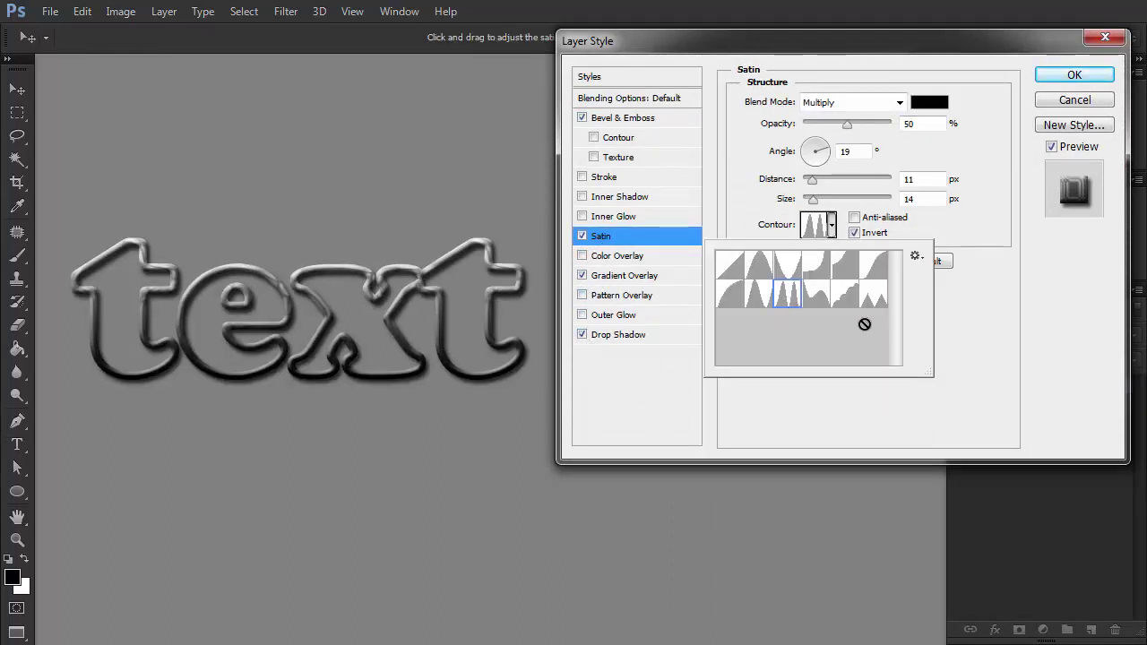
{"action": "left_click", "coordinate": [966, 297]}
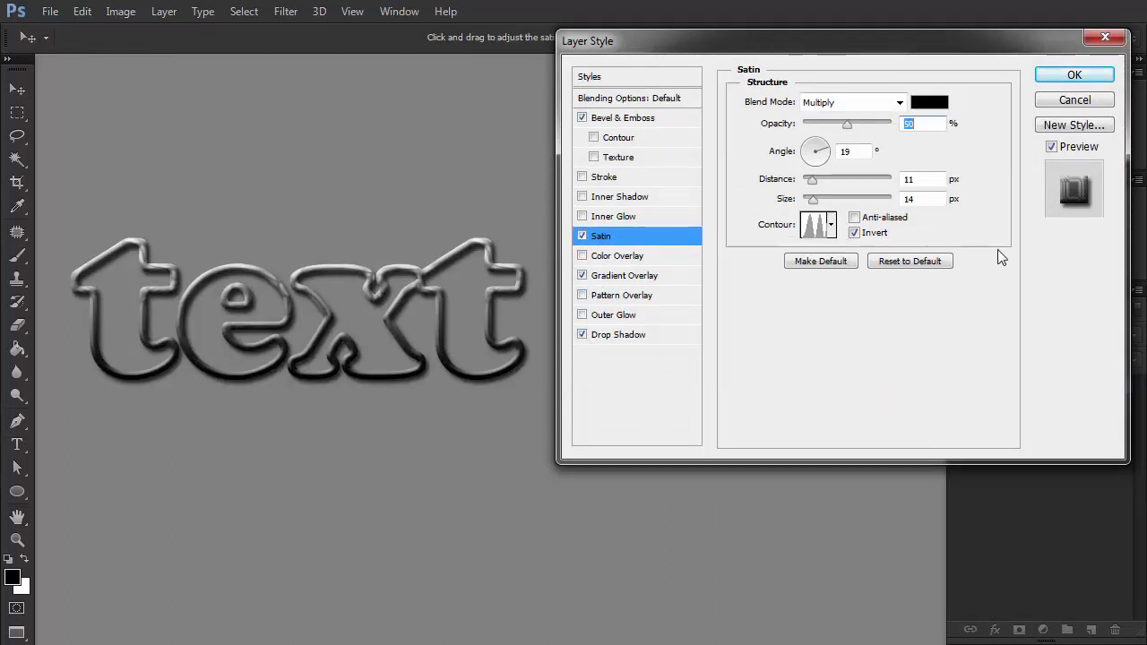
{"action": "left_click", "coordinate": [1073, 77]}
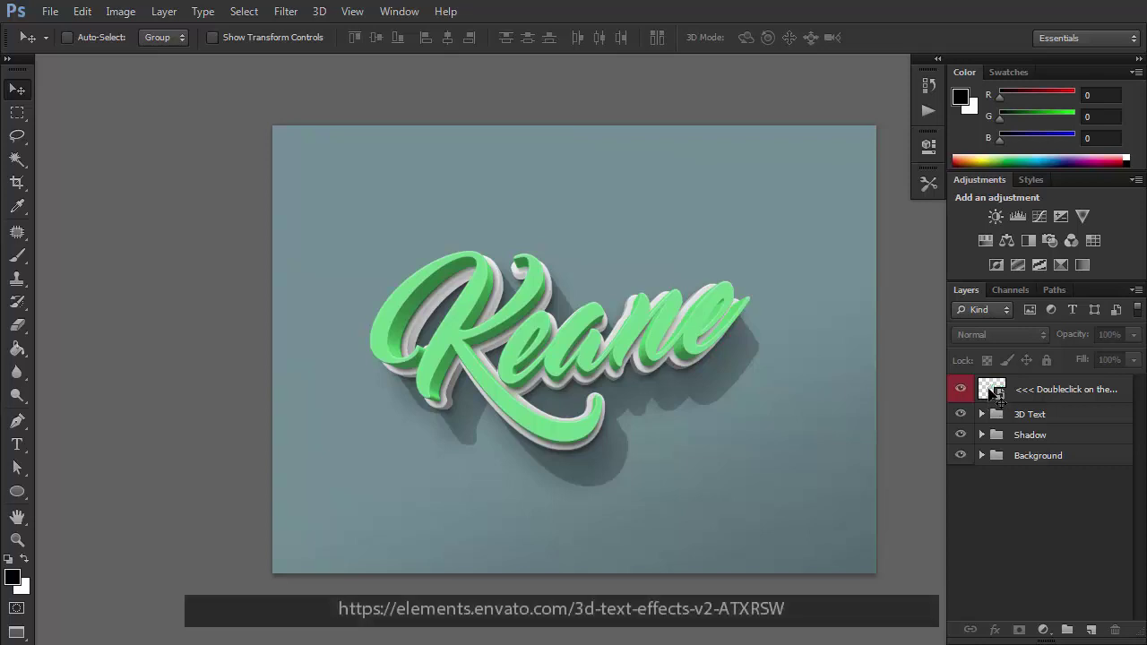
Replace the Keane smart object's text with 'My Text' and commit the edit
{"action": "double_click", "coordinate": [990, 391]}
{"action": "double_click", "coordinate": [993, 395]}
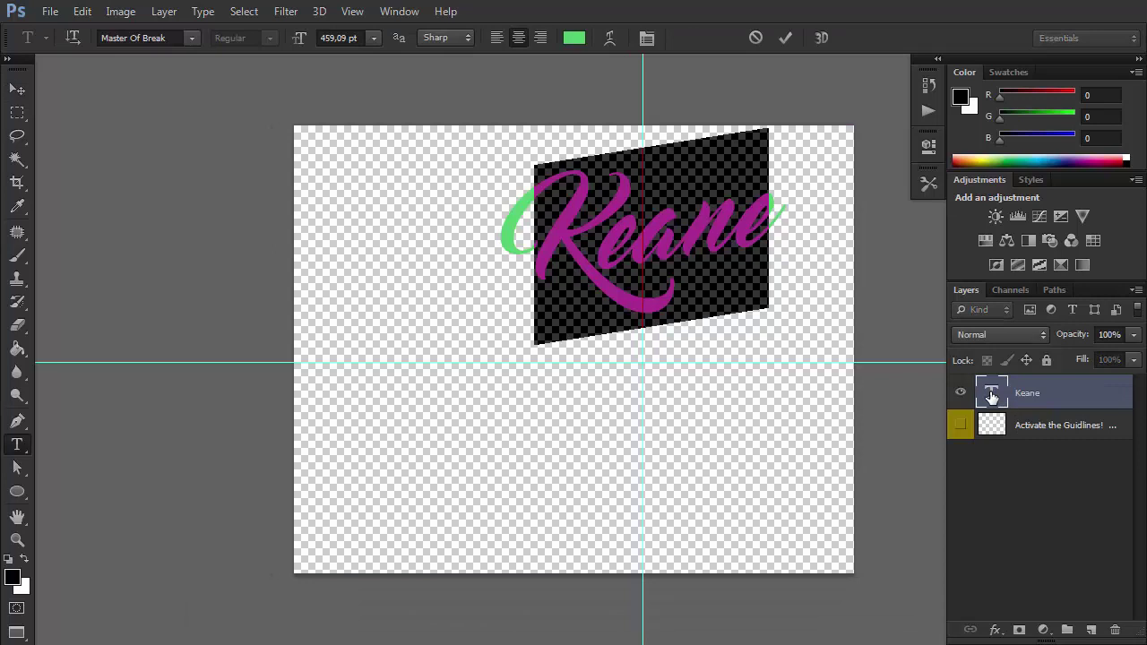
{"action": "key", "text": "Right"}
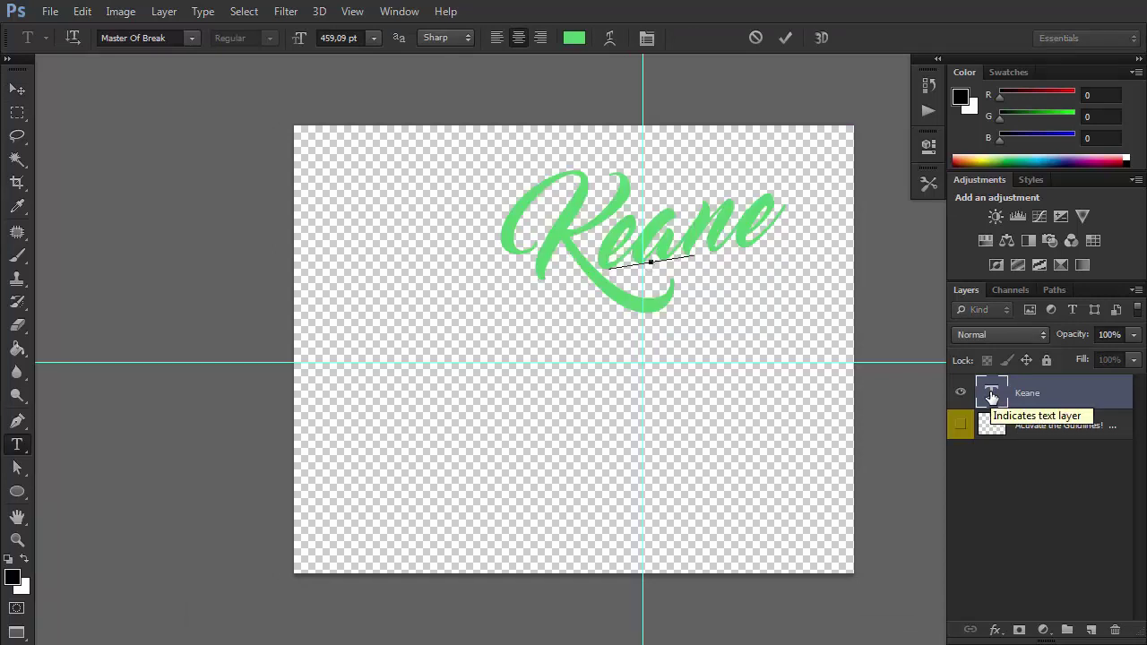
{"action": "type", "text": "MyText"}
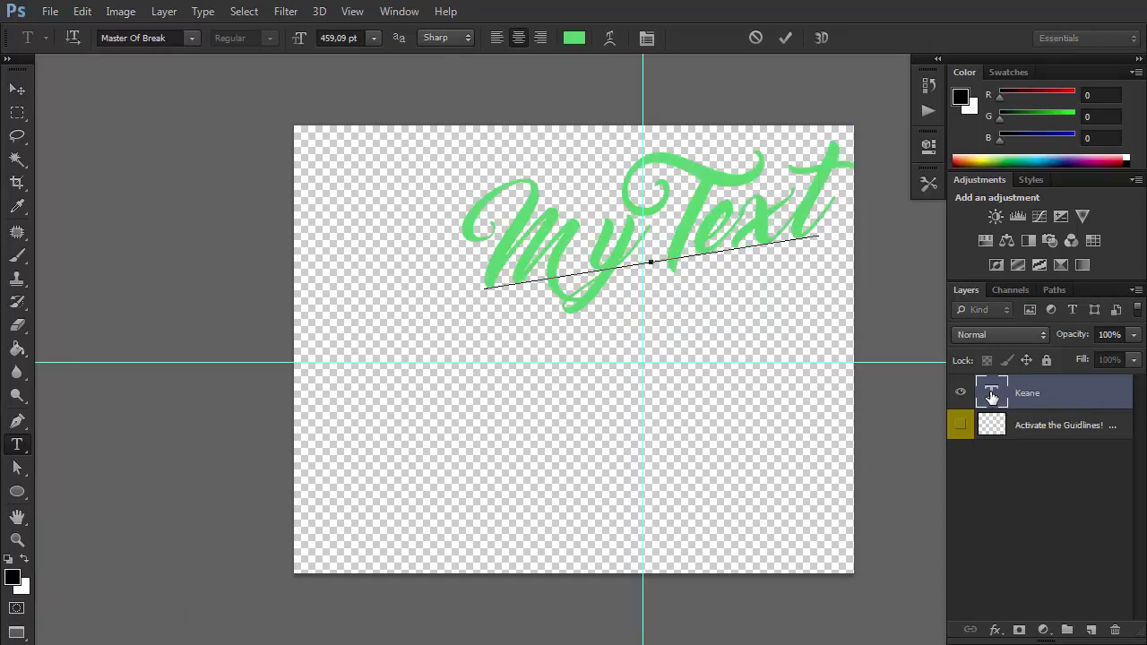
{"action": "key", "text": "ctrl+Return"}
{"action": "key", "text": "v"}
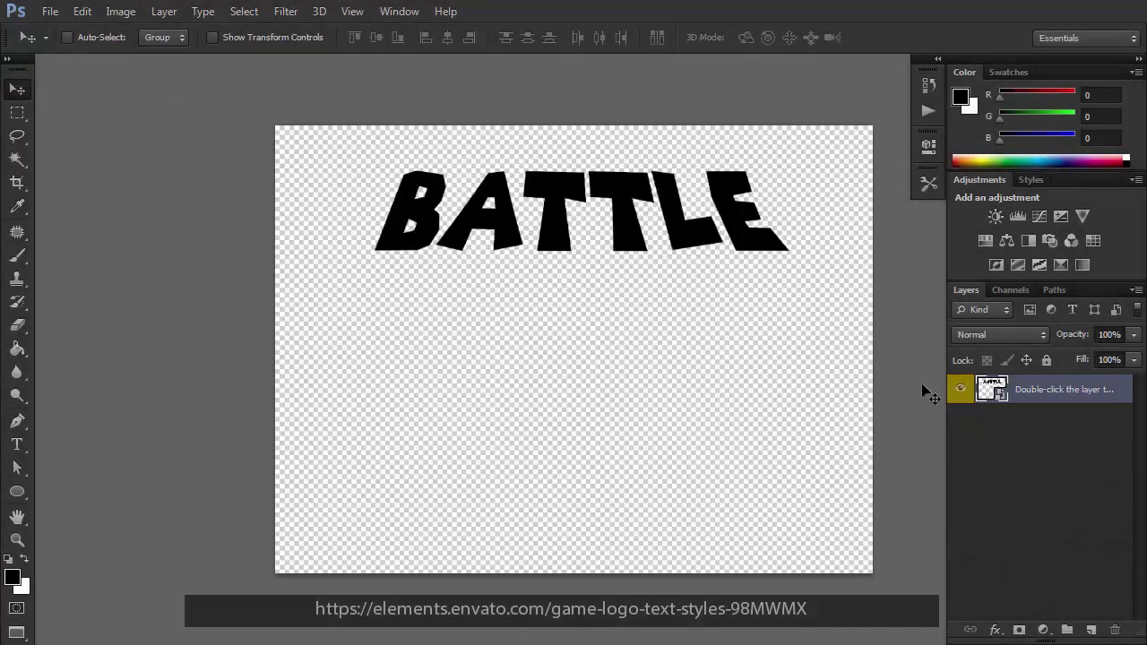
Replace the word BATTLE with 'YOUR' in the game-logo template
{"action": "double_click", "coordinate": [992, 393]}
{"action": "type", "text": "YOUR"}
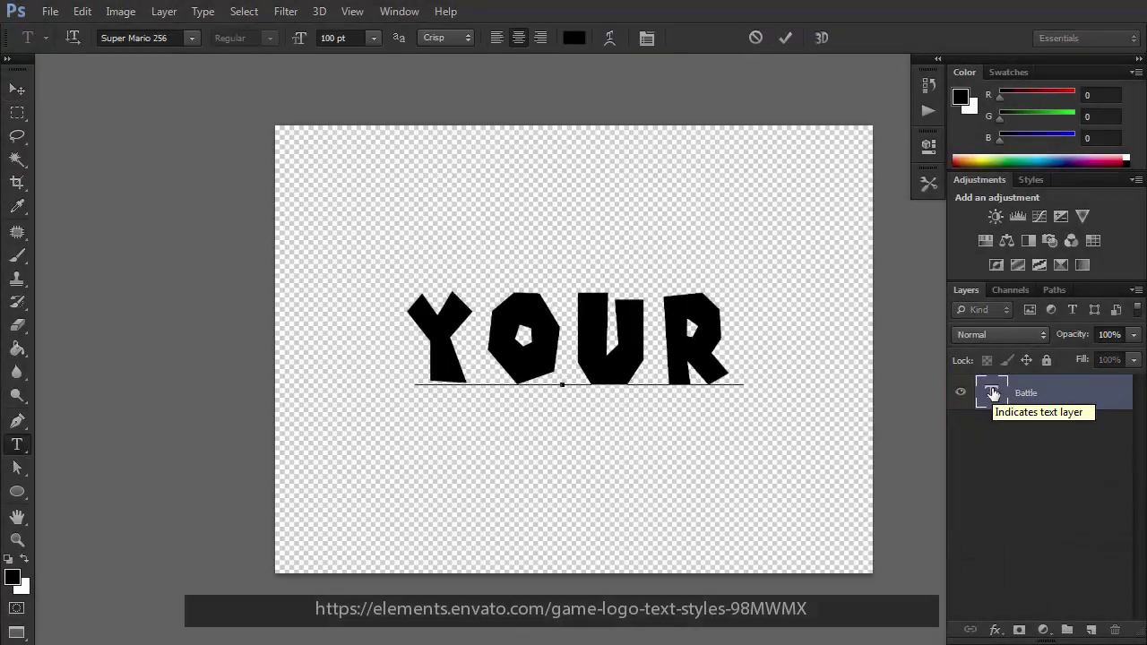
{"action": "key", "text": "ctrl+Return"}
{"action": "key", "text": "v"}
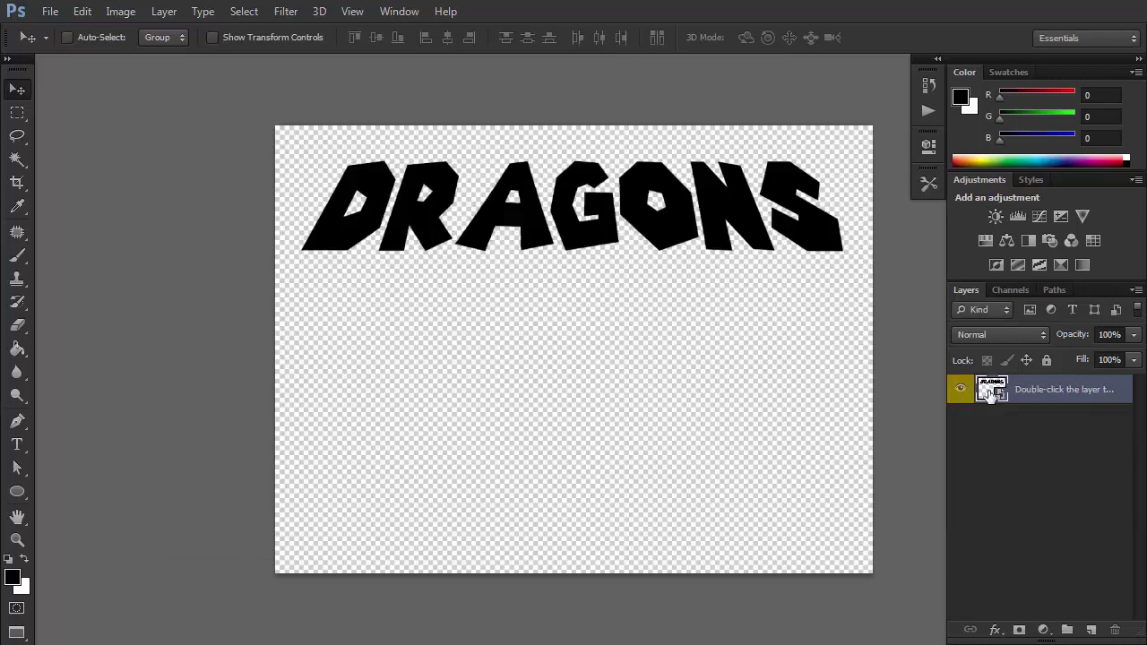
Open the DRAGONS smart object and change its text to 'TEXT'
{"action": "double_click", "coordinate": [992, 391]}
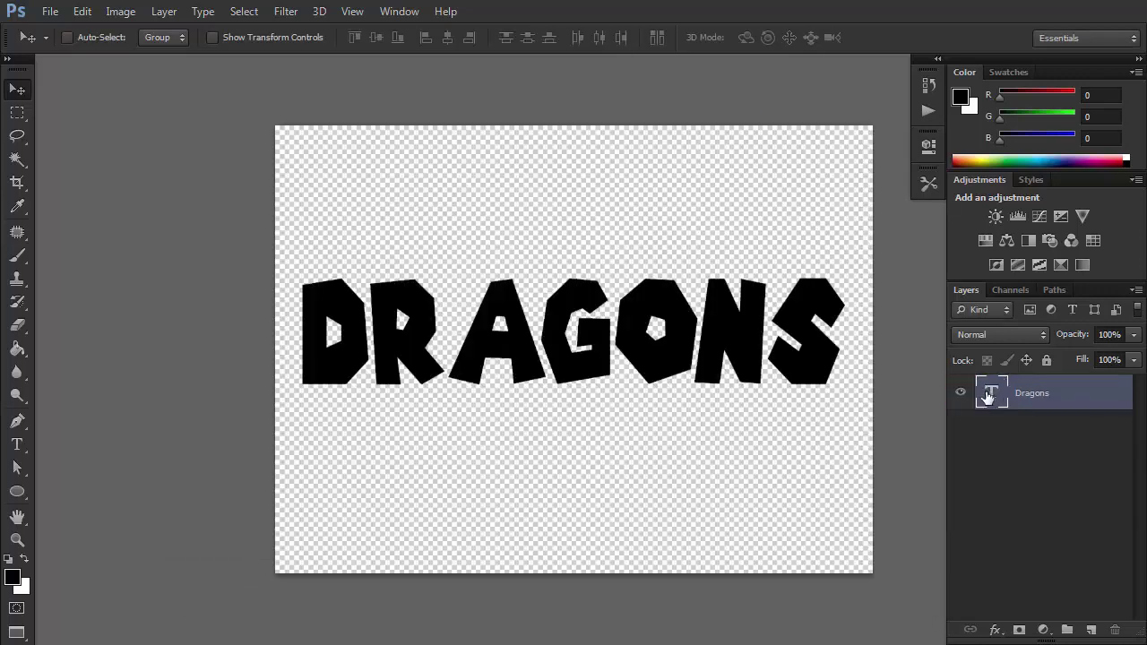
{"action": "double_click", "coordinate": [989, 393]}
{"action": "type", "text": "TEXT"}
{"action": "key", "text": "ctrl+Return"}
{"action": "key", "text": "v"}
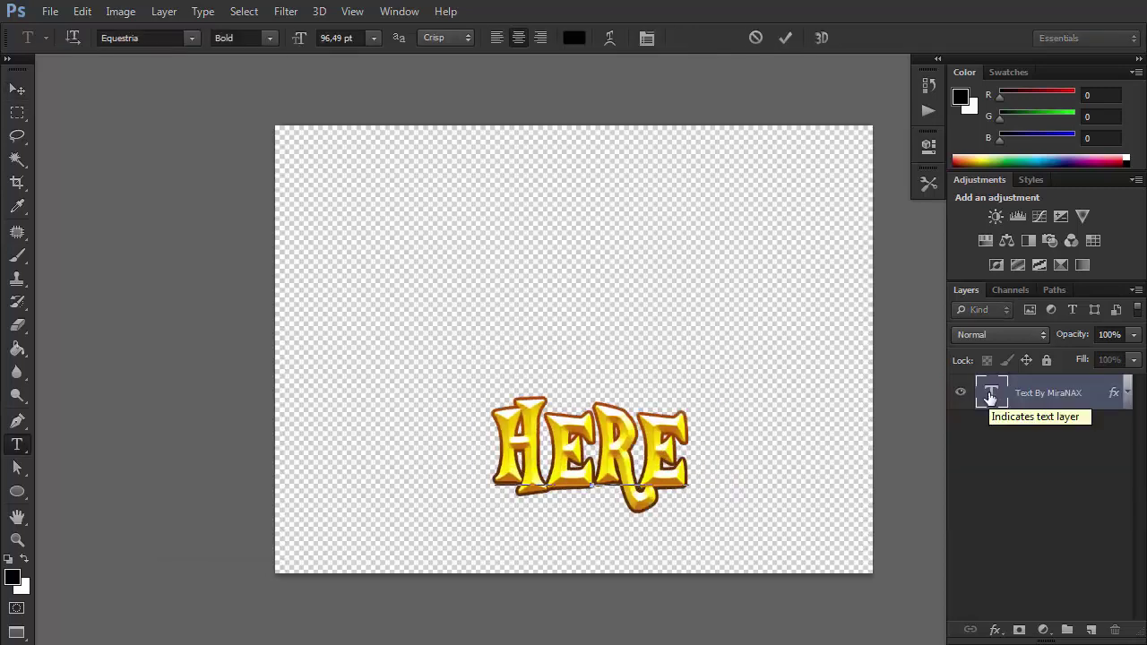
{"action": "key", "text": "v"}
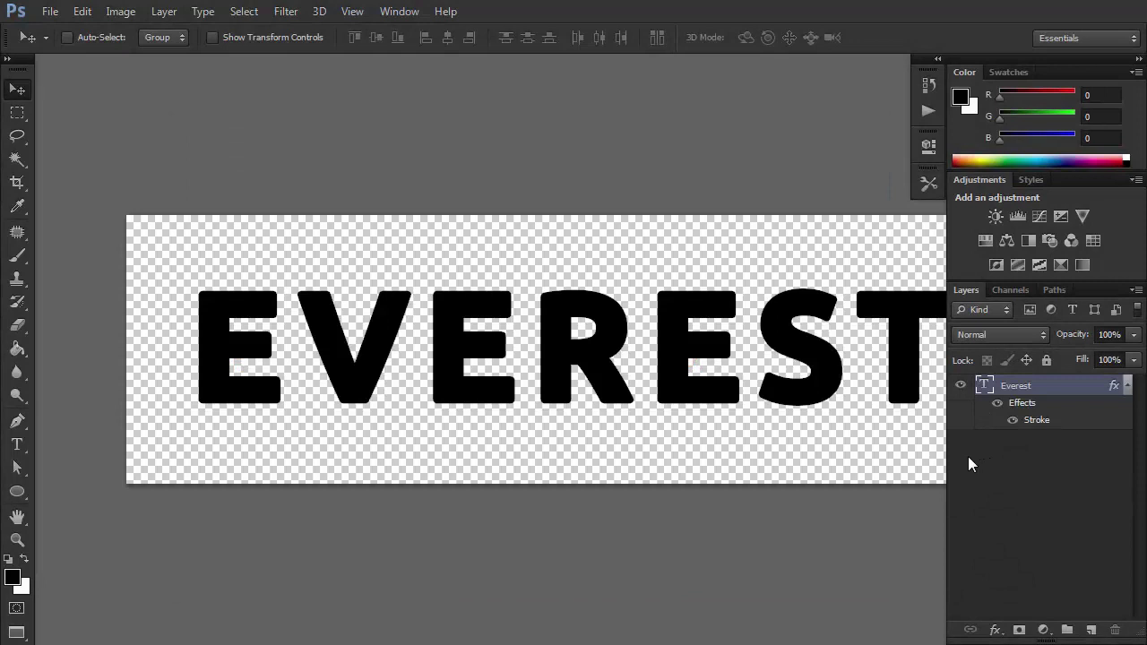
Change EVEREST to 'MY TEXT', save the smart object and close it to return to the template
{"action": "double_click", "coordinate": [984, 385]}
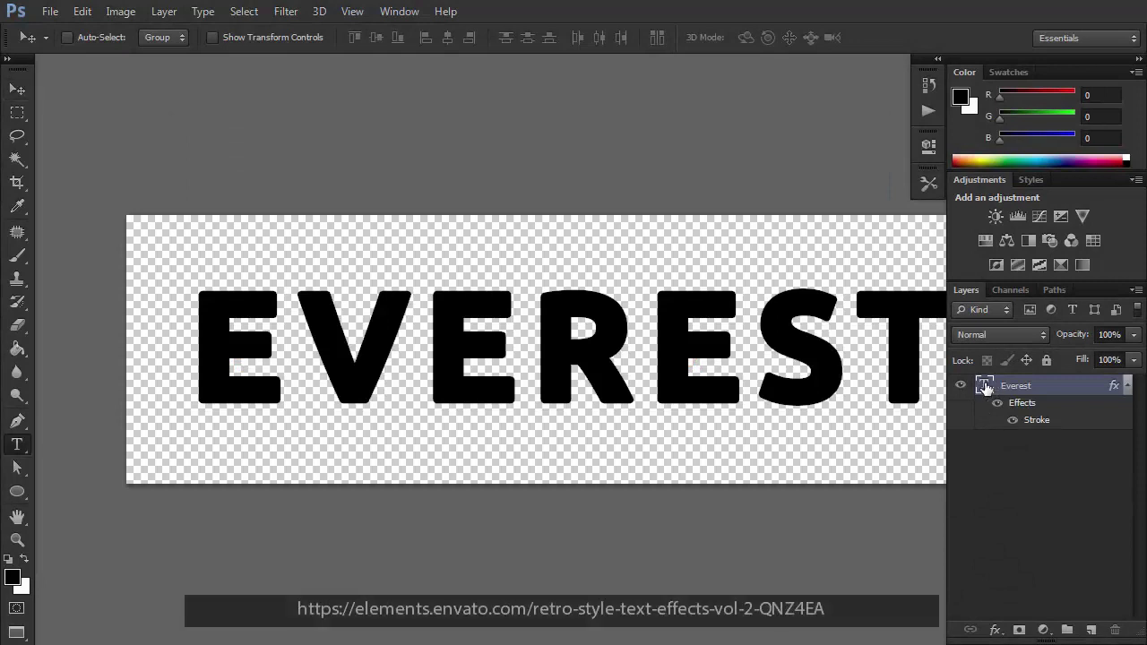
{"action": "type", "text": "MY TEXT"}
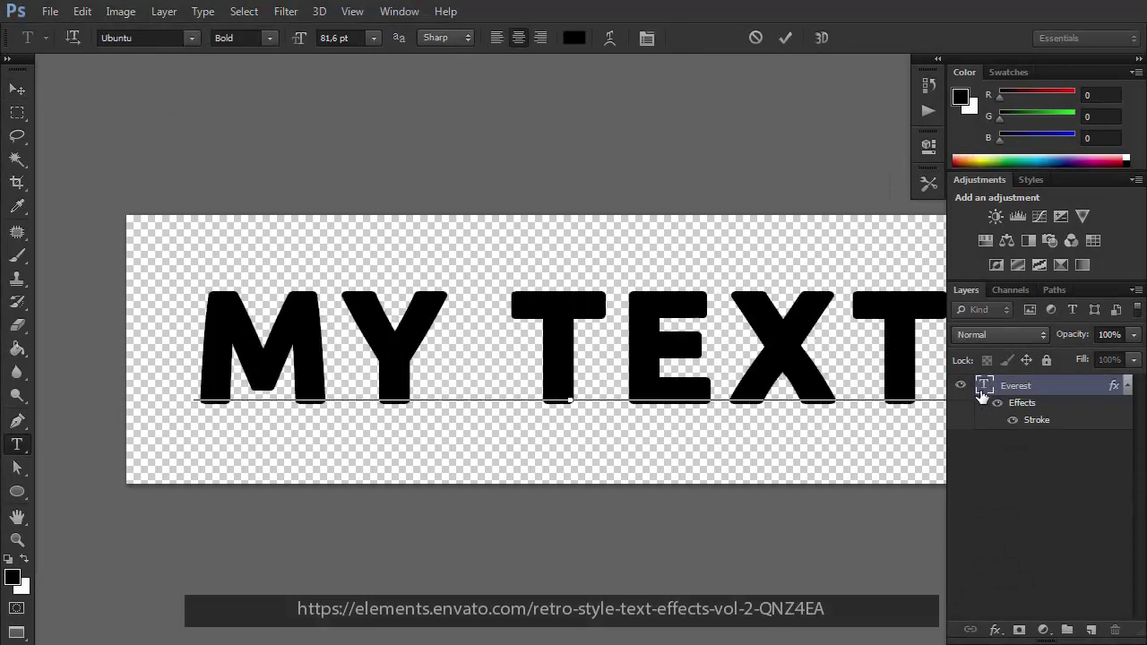
{"action": "key", "text": "ctrl+Return"}
{"action": "key", "text": "v"}
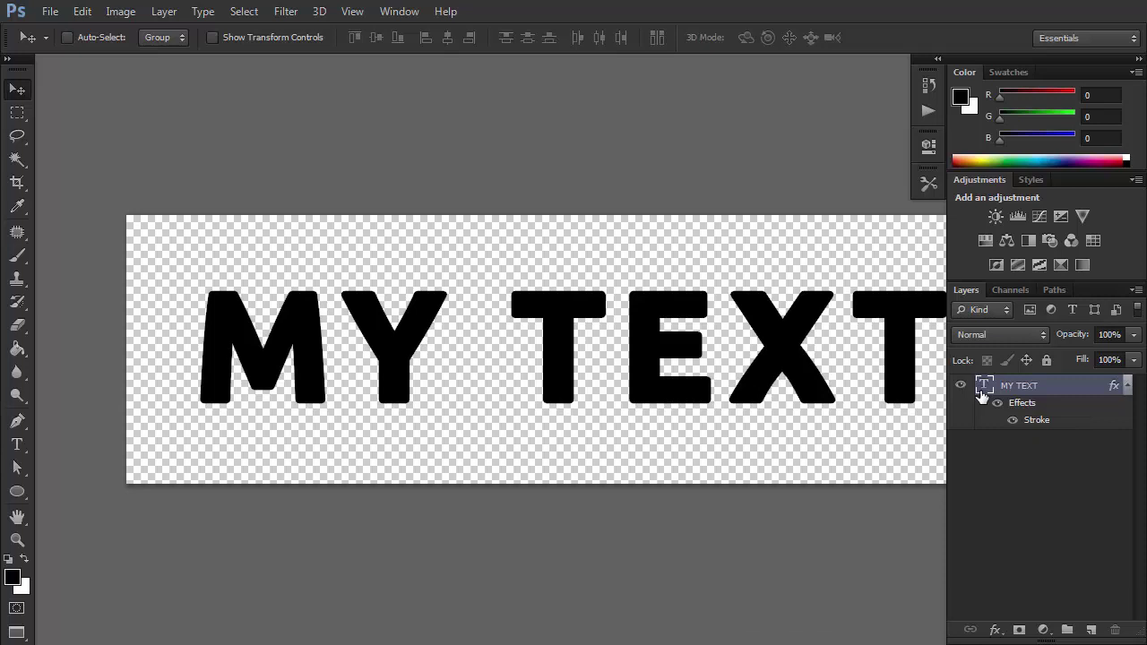
{"action": "key", "text": "ctrl+s"}
{"action": "key", "text": "ctrl+w"}
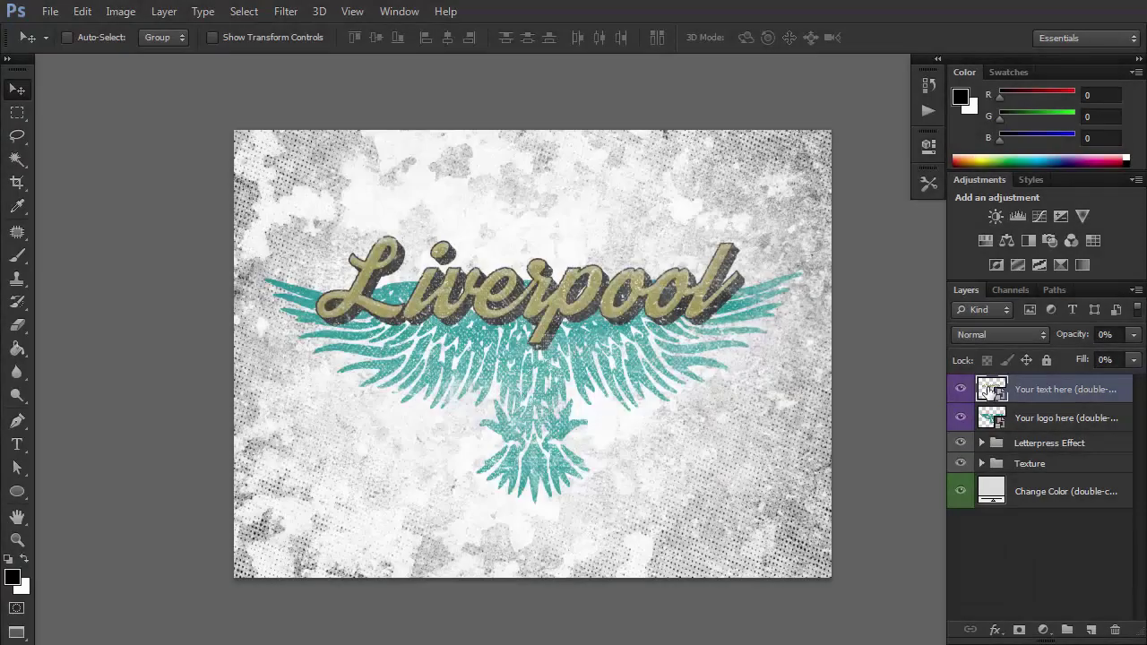
Replace 'Liverpool' with 'My Text' in the letterpress smart object, then save and close it
{"action": "double_click", "coordinate": [990, 393]}
{"action": "double_click", "coordinate": [990, 392]}
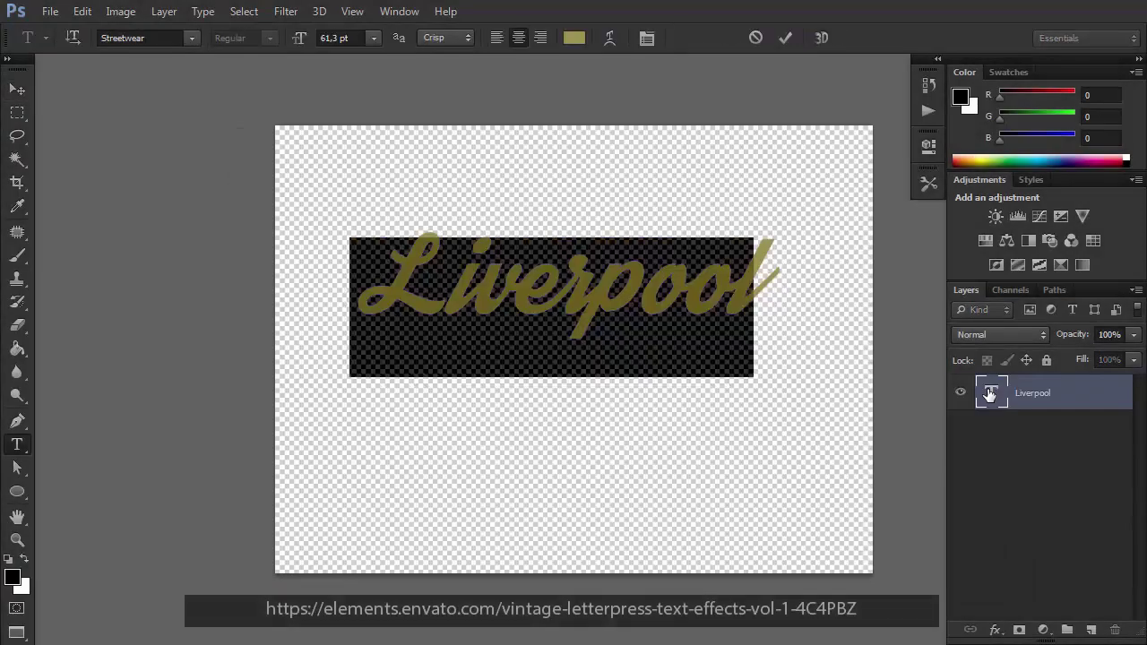
{"action": "type", "text": "My Text"}
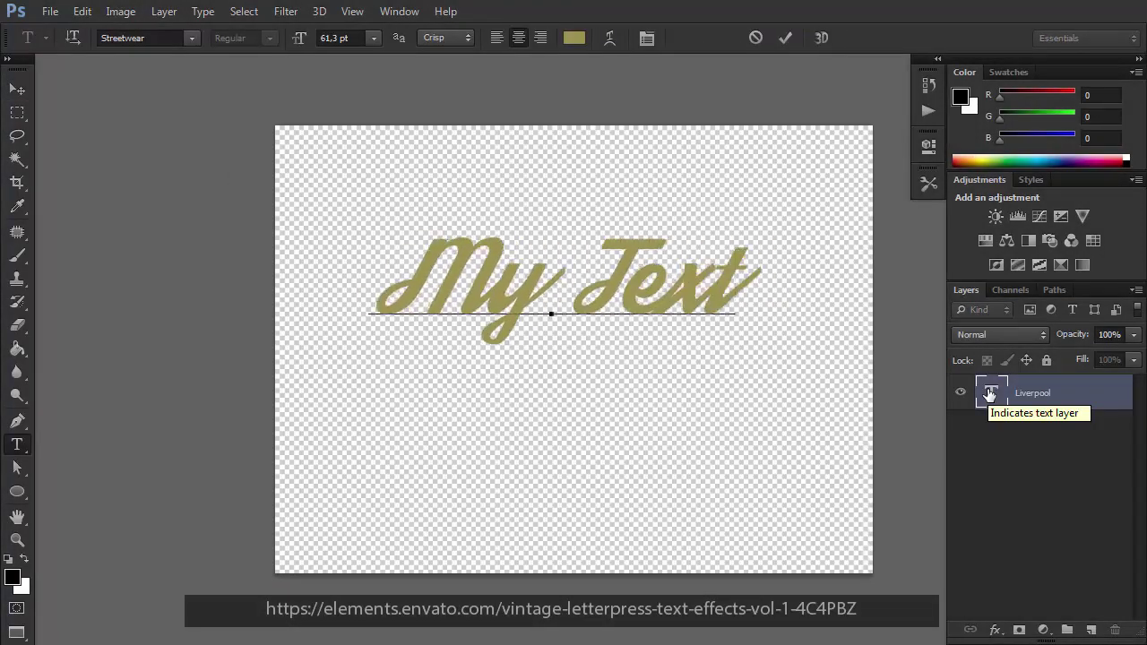
{"action": "key", "text": "ctrl+Return"}
{"action": "key", "text": "v"}
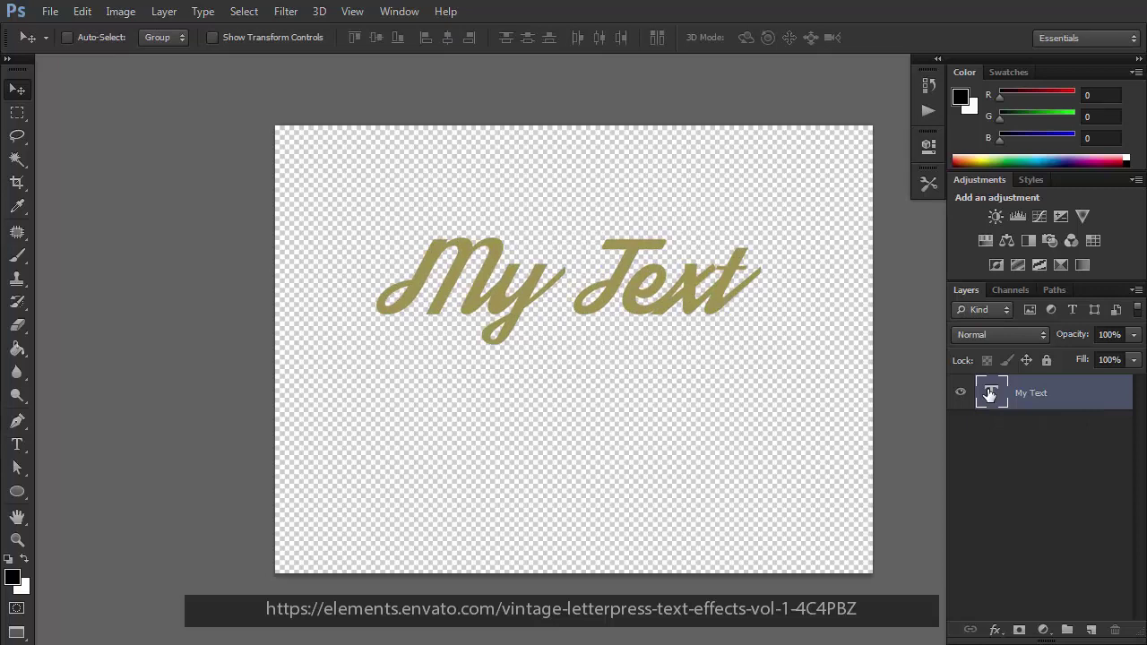
{"action": "key", "text": "ctrl+s"}
{"action": "key", "text": "ctrl+w"}
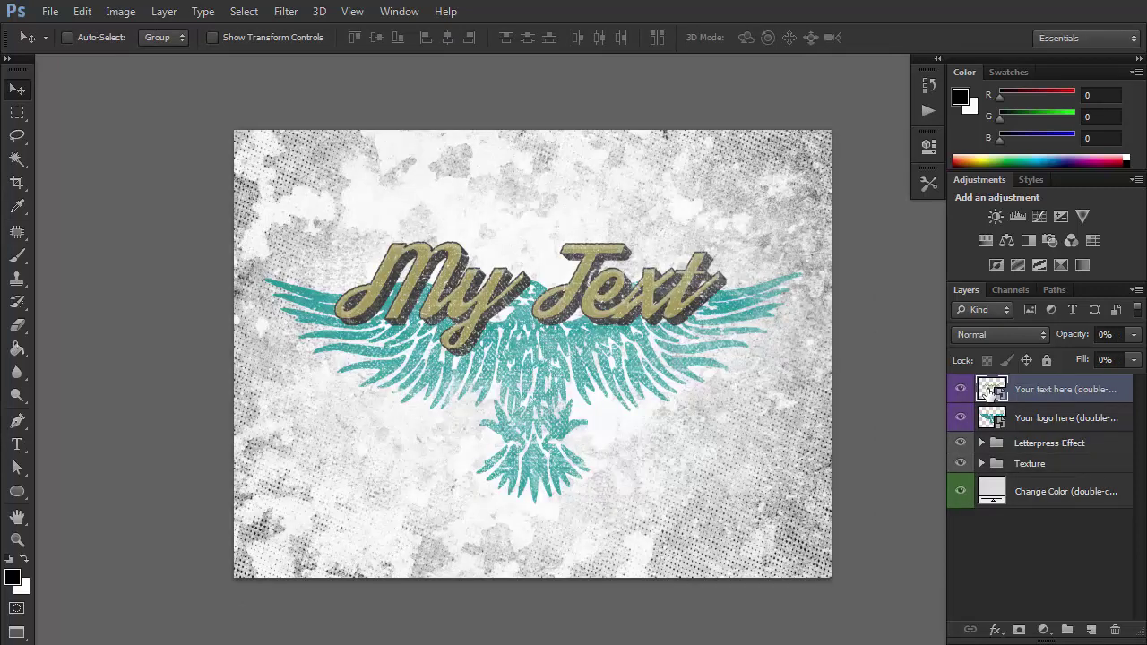